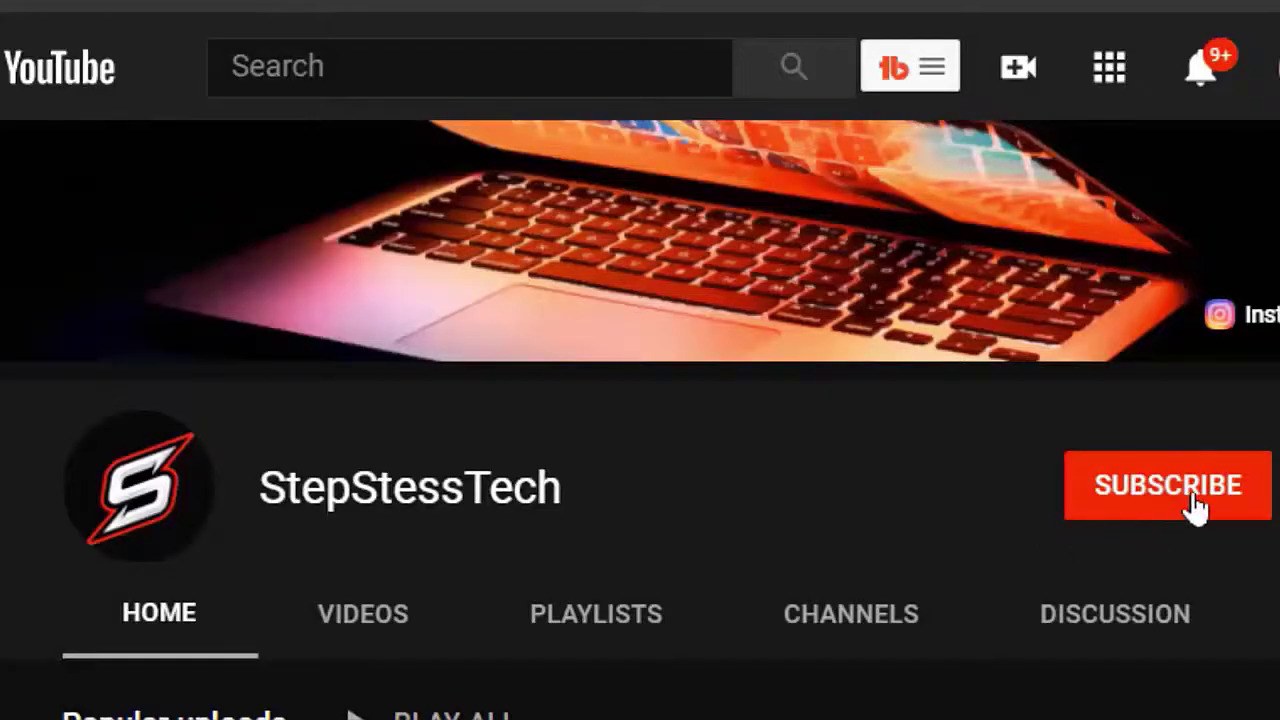
Subscribe to StepStessTech and set its notification bell to All uploads.
{"action": "left_click", "coordinate": [1195, 500]}
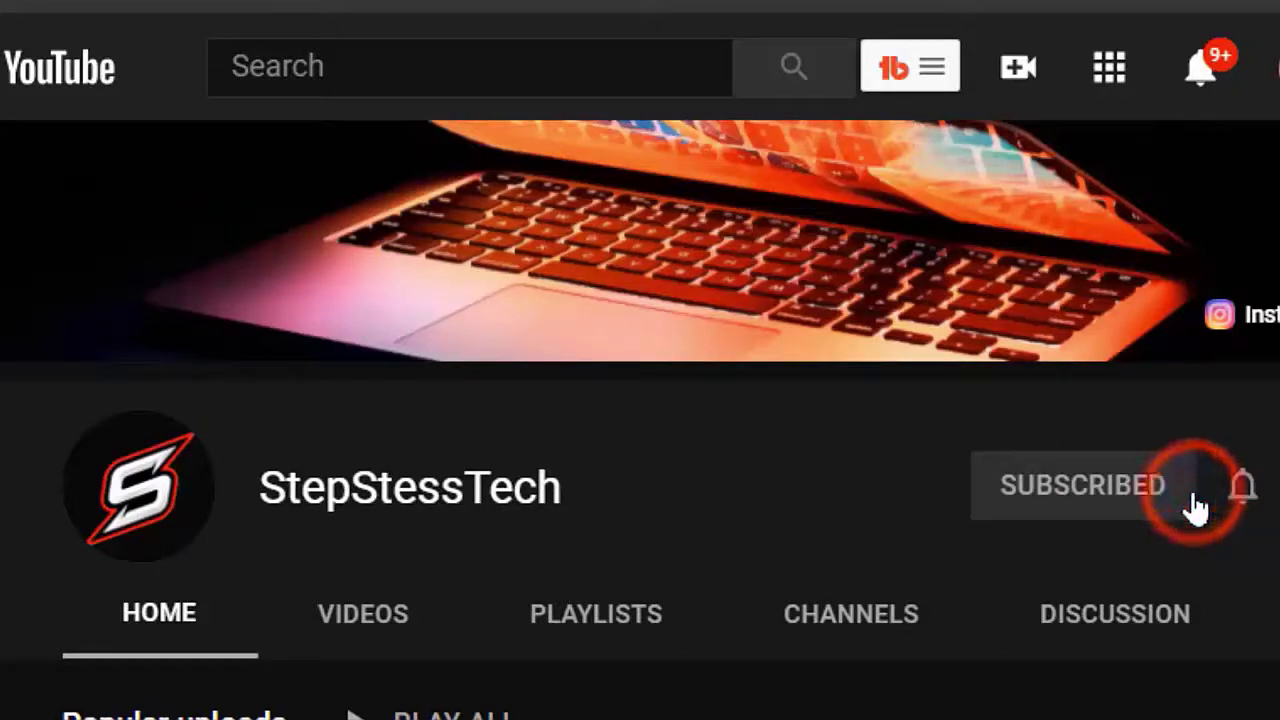
{"action": "left_click", "coordinate": [1250, 503]}
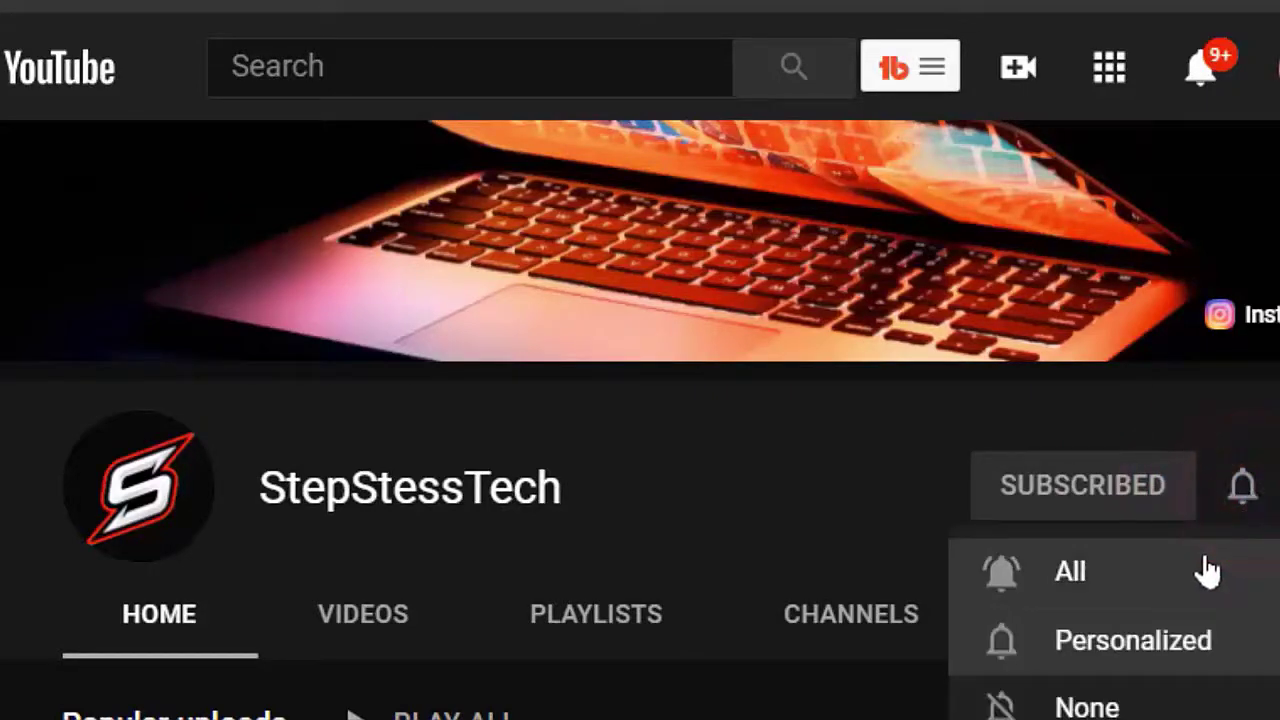
{"action": "left_click", "coordinate": [1208, 572]}
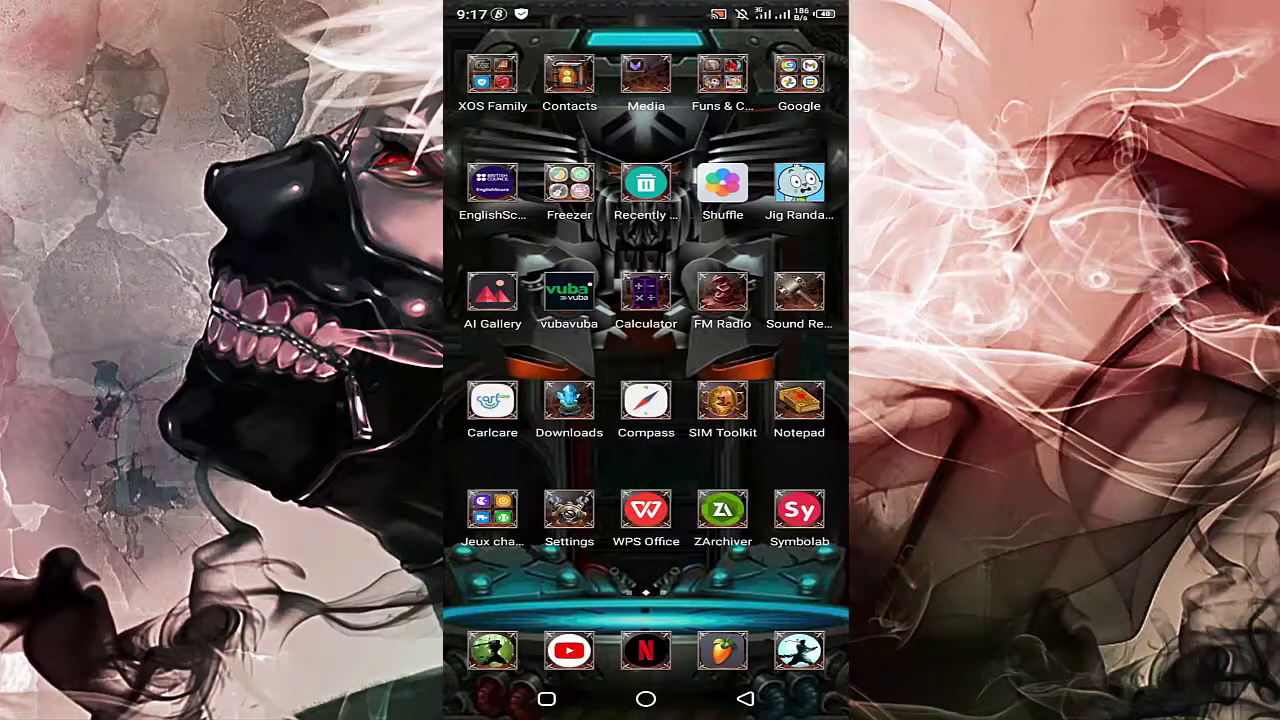
Browse the home screen pages, then bring up the alphabetical drawer of all installed apps.
{"action": "left_click_drag", "start_coordinate": [520, 350], "coordinate": [780, 350]}
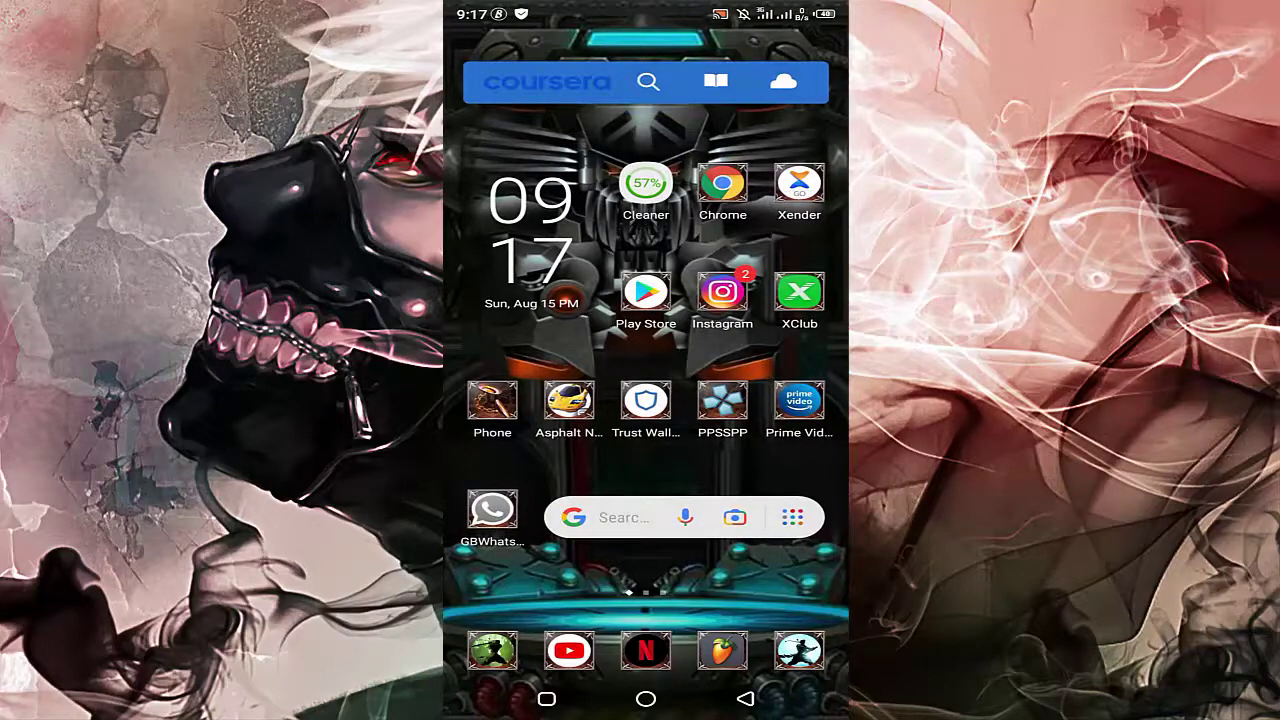
{"action": "left_click_drag", "start_coordinate": [780, 350], "coordinate": [520, 350]}
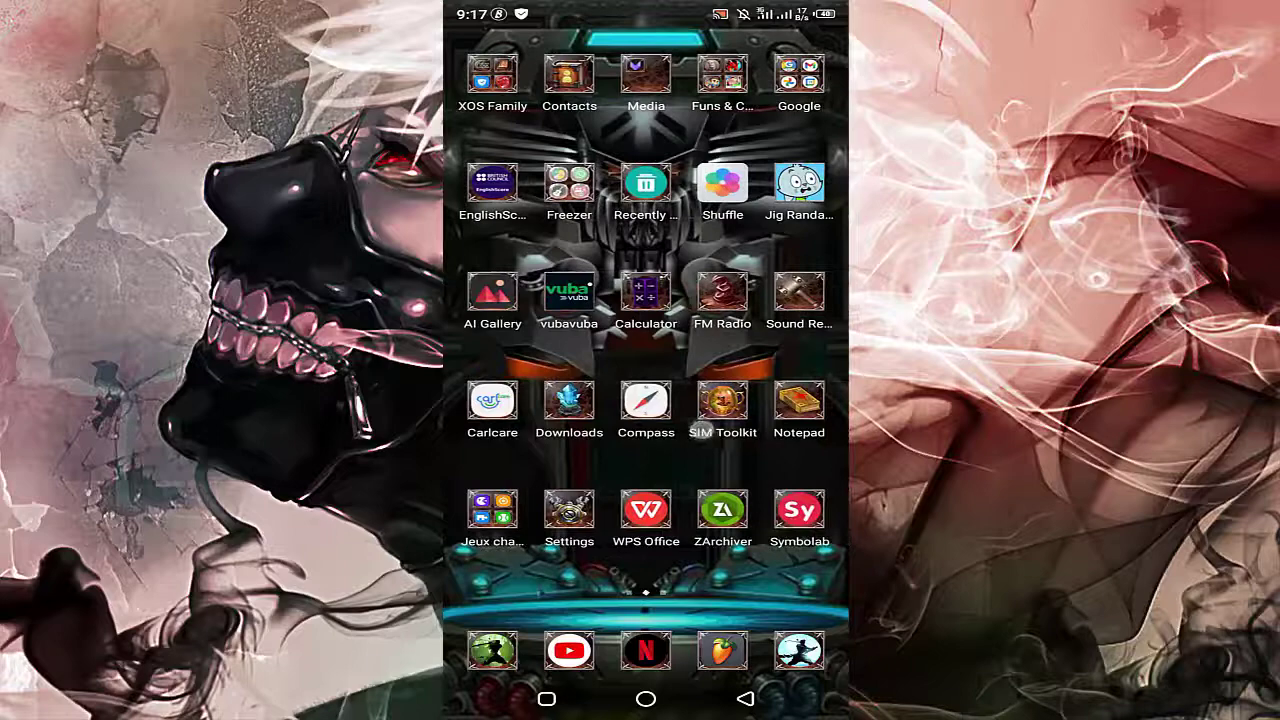
{"action": "left_click_drag", "start_coordinate": [700, 437], "coordinate": [700, 250]}
{"action": "mouse_move", "coordinate": [697, 580]}
{"action": "left_mouse_down"}
{"action": "mouse_move", "coordinate": [703, 485]}
{"action": "mouse_move", "coordinate": [715, 498]}
{"action": "left_mouse_up"}
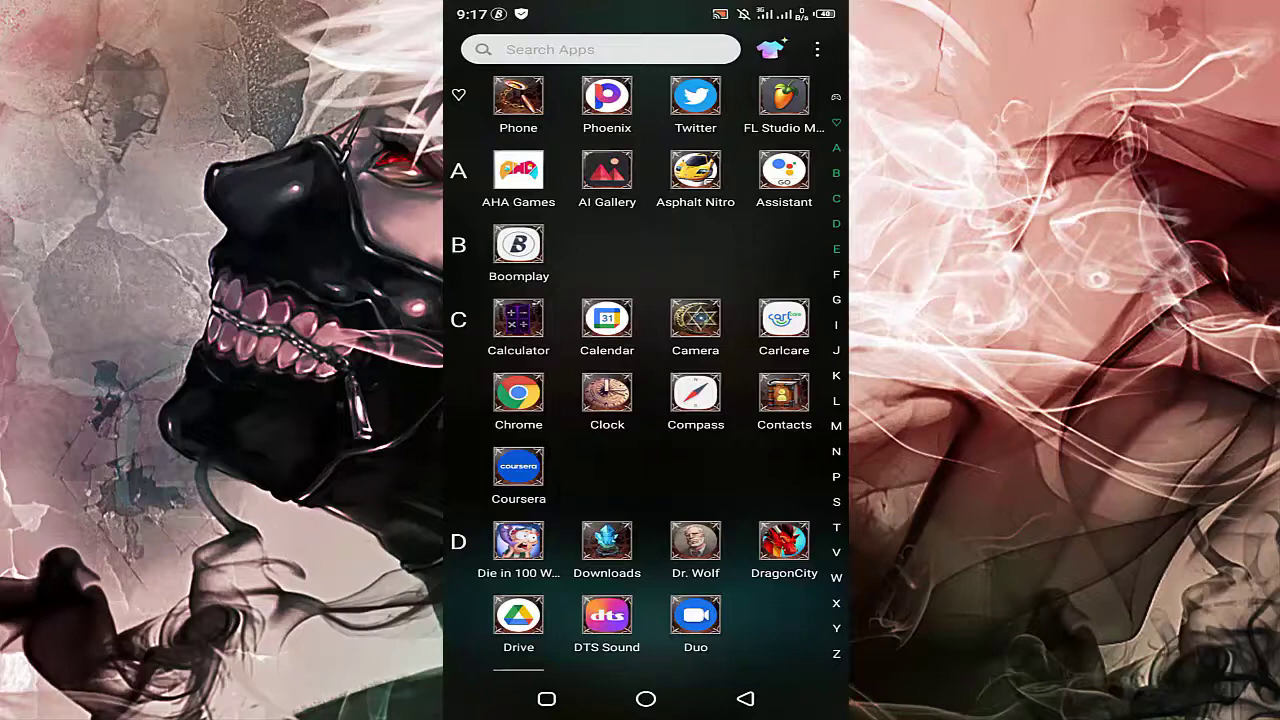
{"action": "mouse_move", "coordinate": [648, 509]}
{"action": "left_mouse_down"}
{"action": "mouse_move", "coordinate": [648, 409]}
{"action": "mouse_move", "coordinate": [648, 512]}
{"action": "left_mouse_up"}
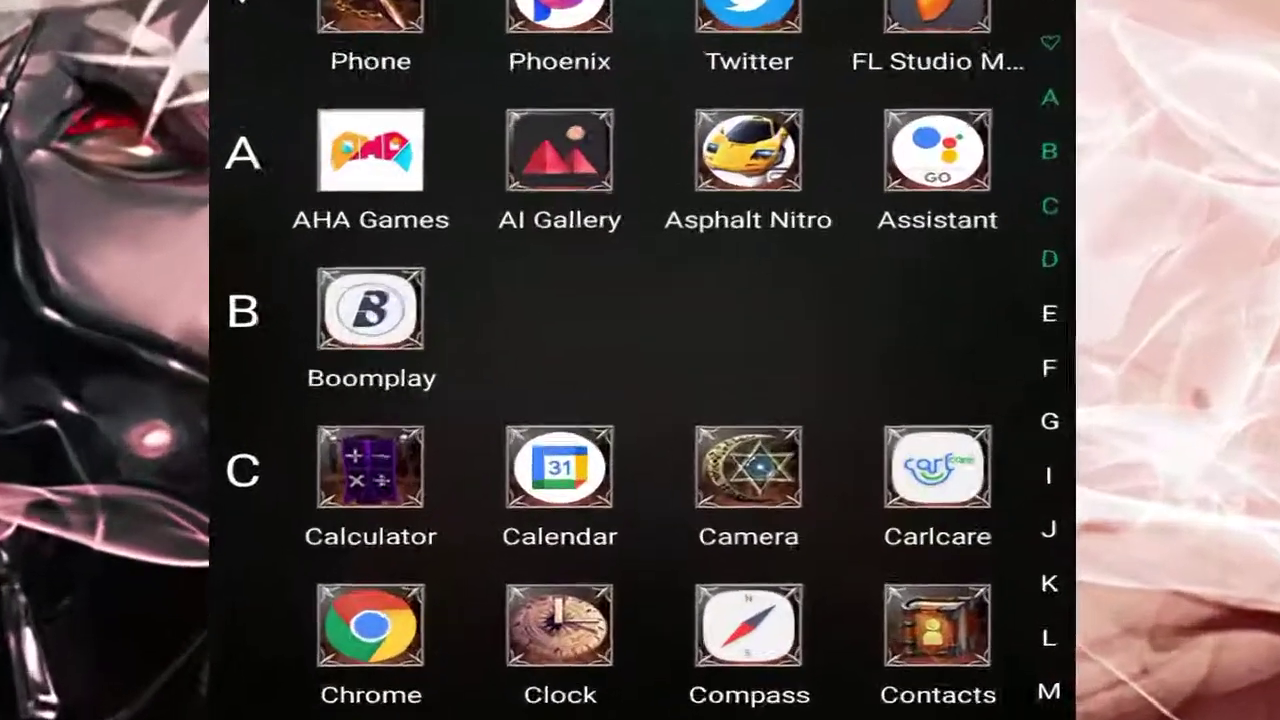
Launch Boomplay from the drawer and go to its Account page with the VIP profile.
{"action": "left_click", "coordinate": [541, 249]}
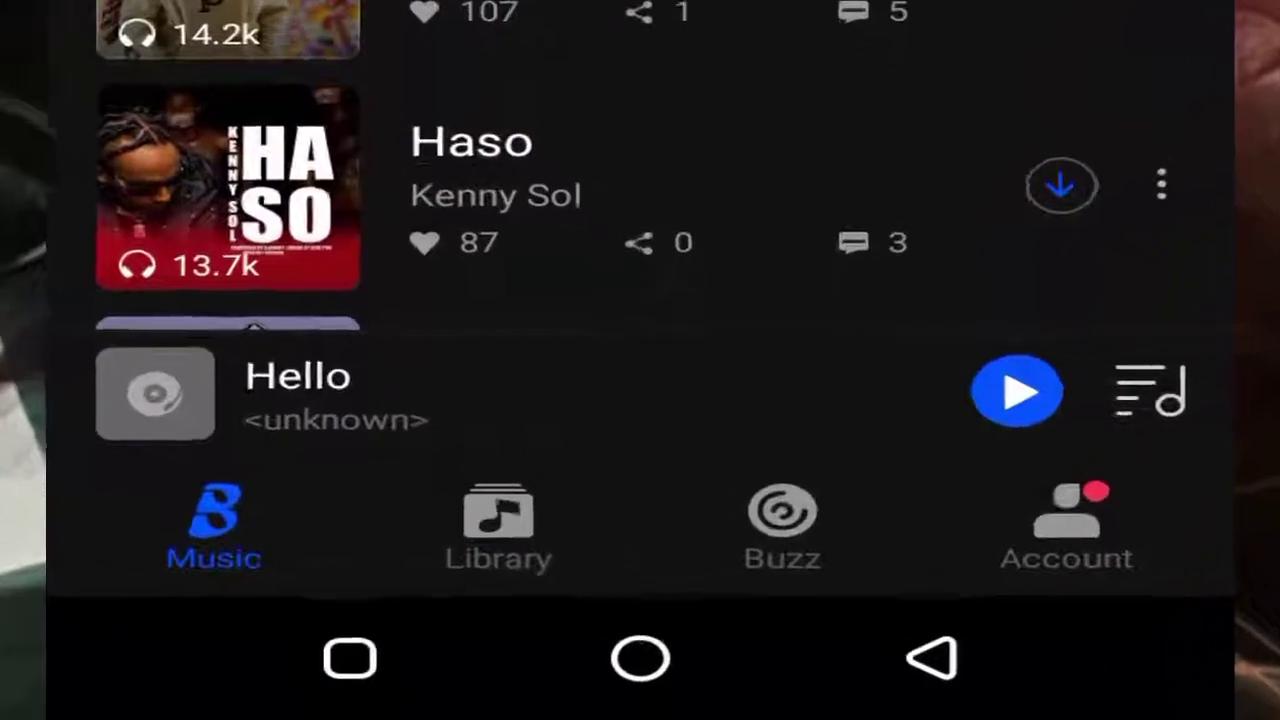
{"action": "left_click", "coordinate": [788, 663]}
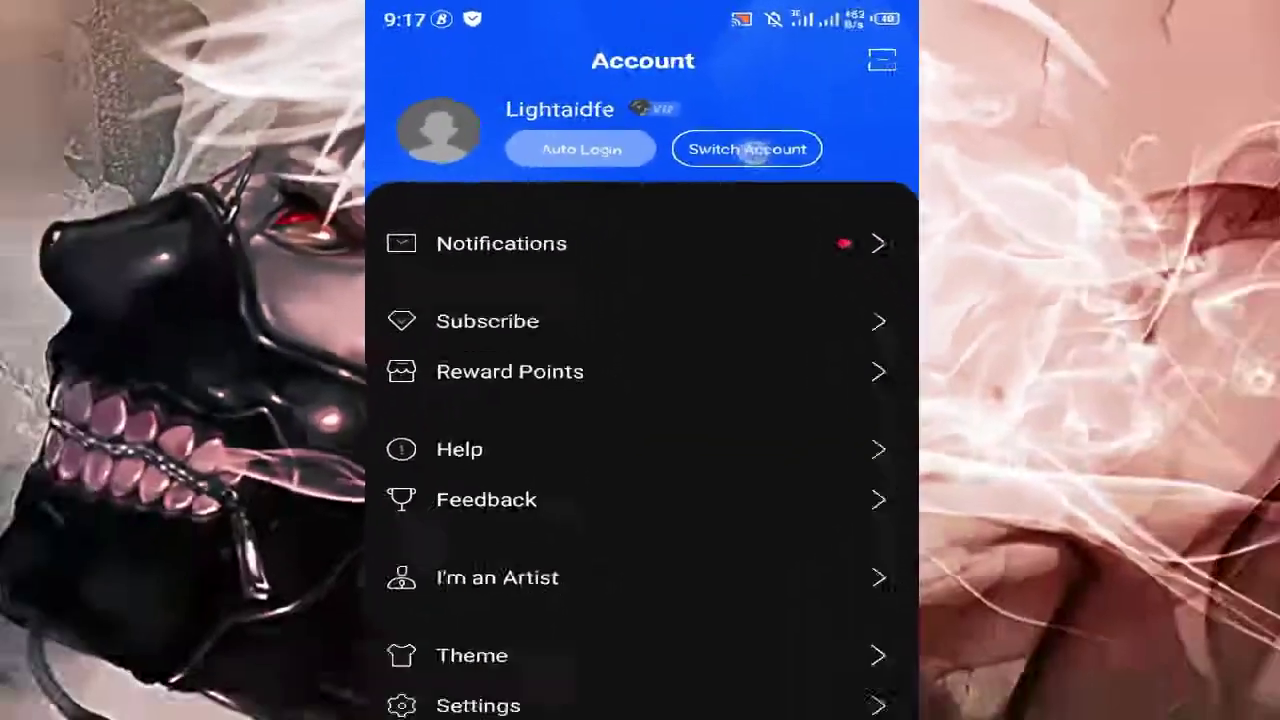
Switch Account to the Sign up form and change the country code from Kenya +254 to Rwanda +250.
{"action": "left_click", "coordinate": [755, 149]}
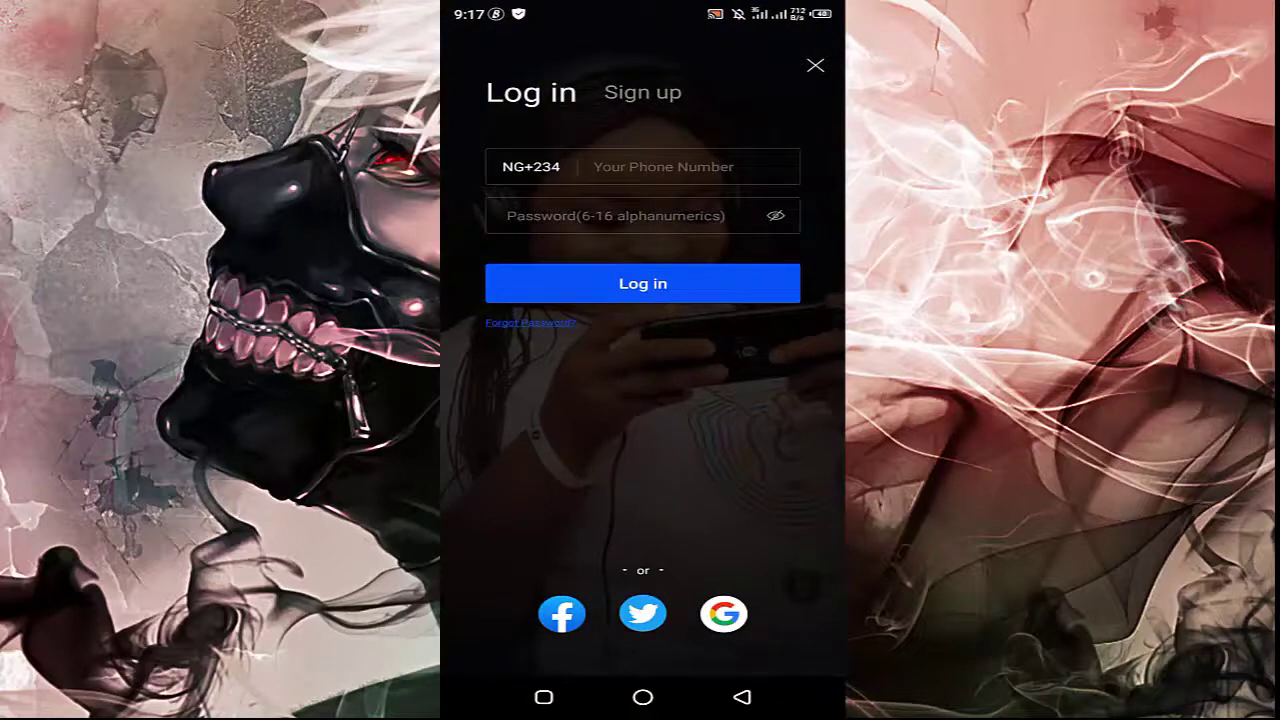
{"action": "left_click", "coordinate": [674, 108]}
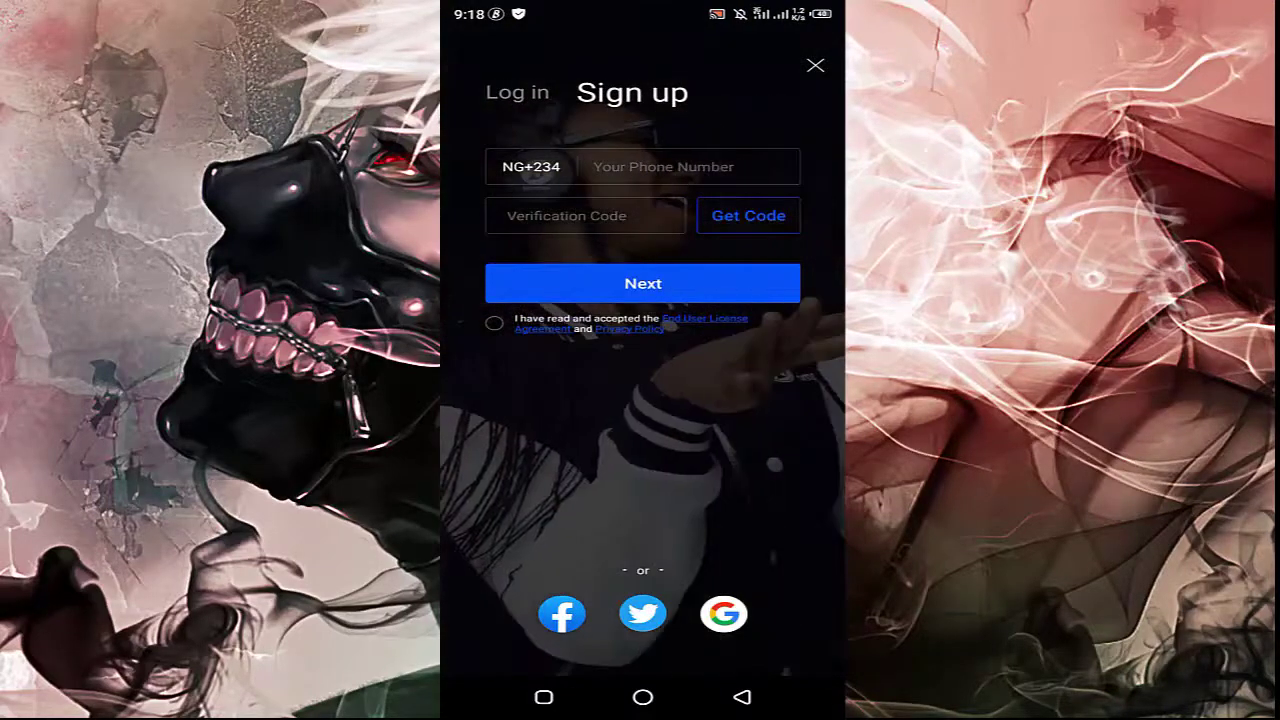
{"action": "left_click", "coordinate": [530, 166]}
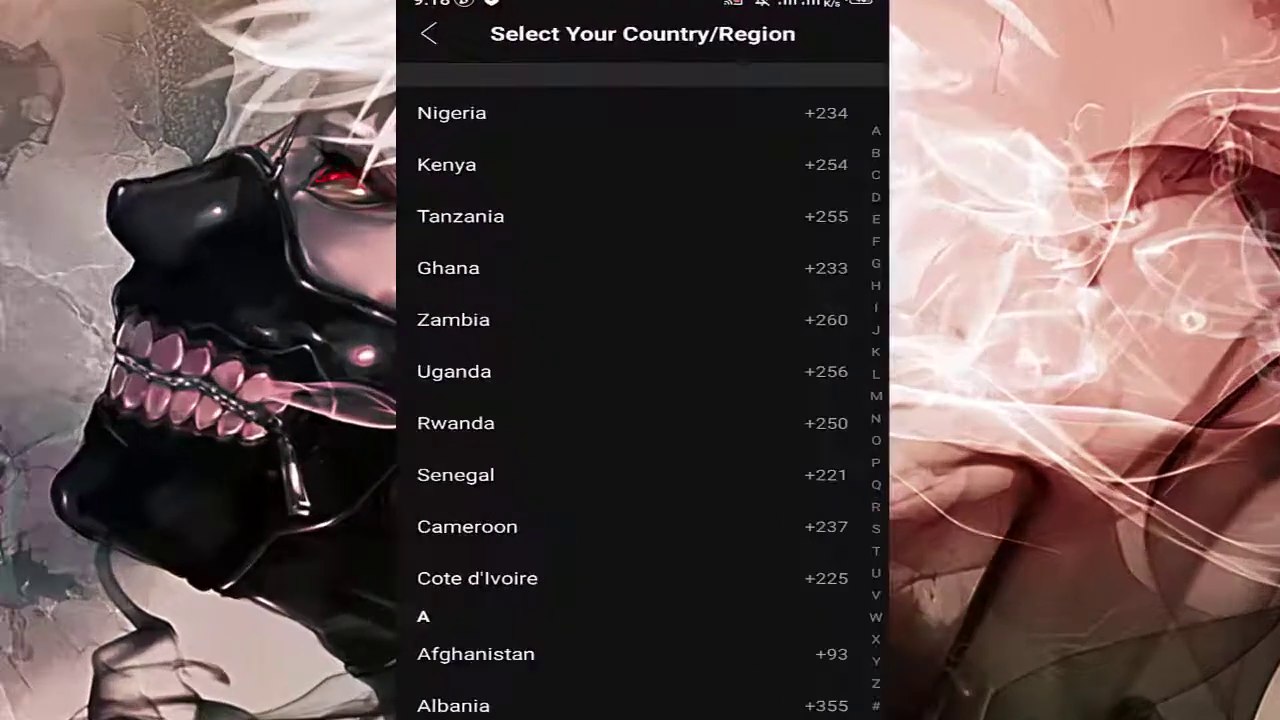
{"action": "left_click", "coordinate": [470, 163]}
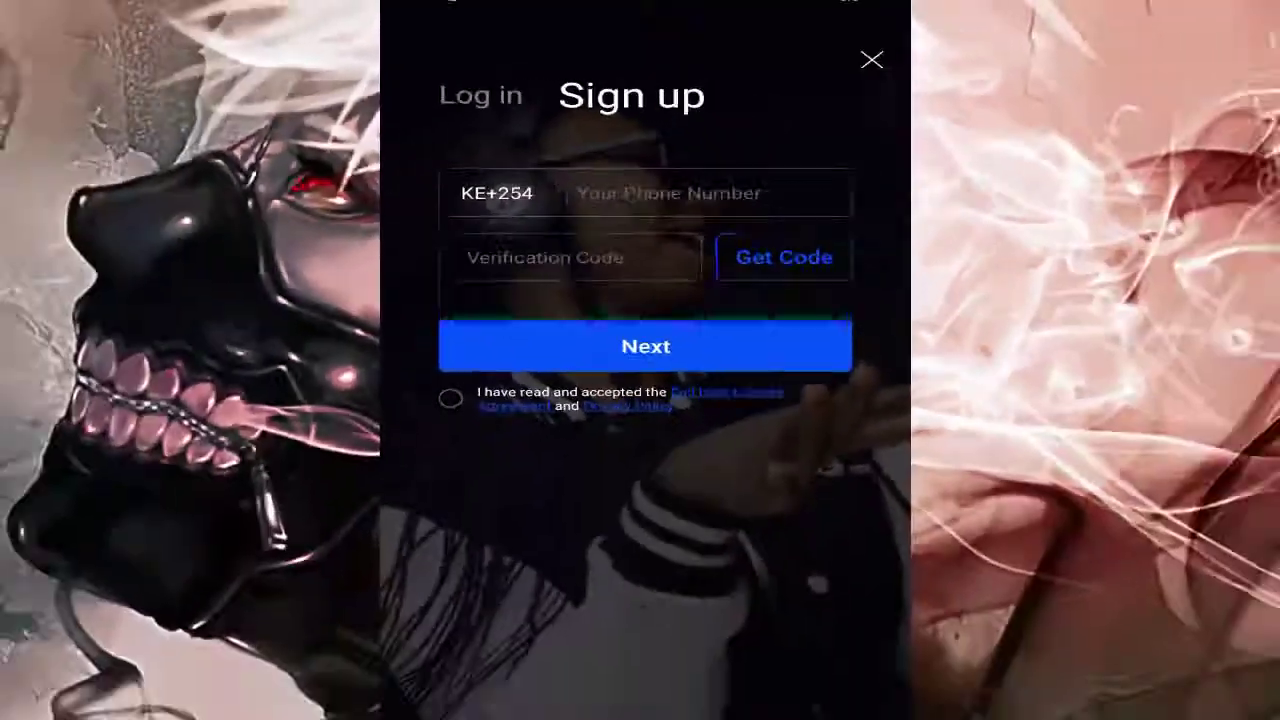
{"action": "left_click", "coordinate": [500, 191]}
{"action": "scroll", "coordinate": [651, 423], "scroll_direction": "down", "scroll_amount": 3}
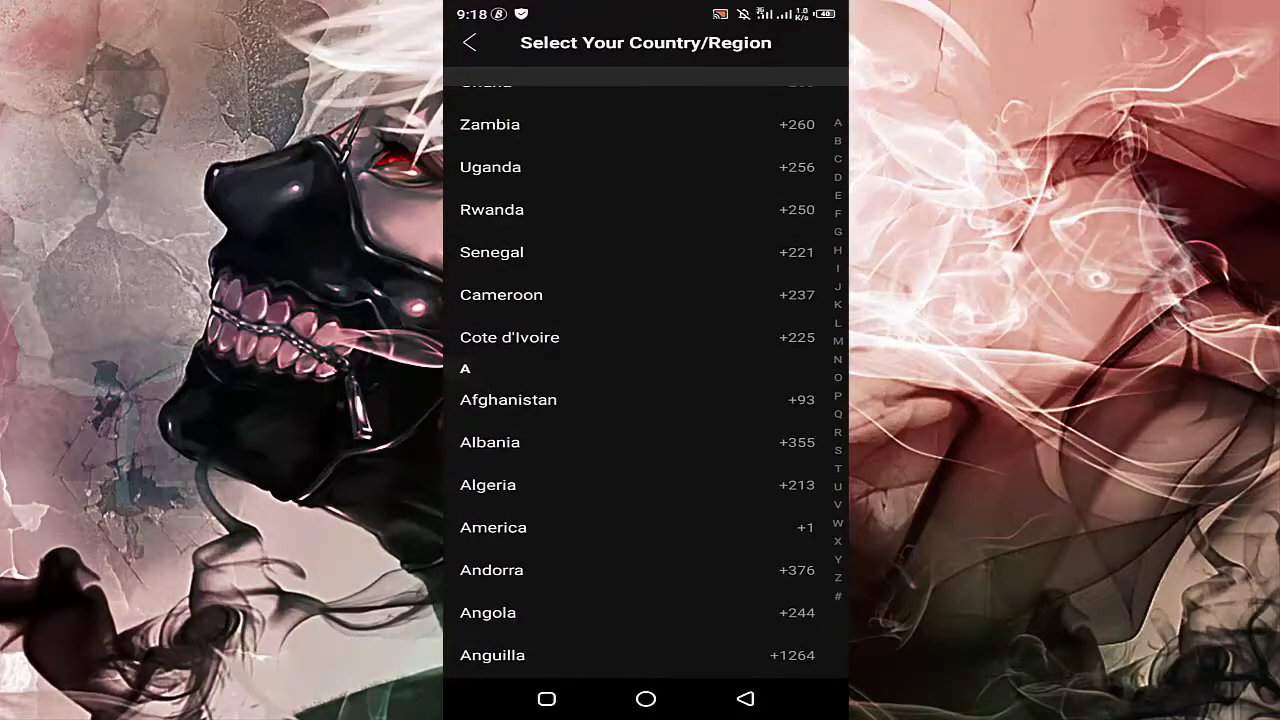
{"action": "scroll", "coordinate": [623, 220], "scroll_direction": "up", "scroll_amount": 1}
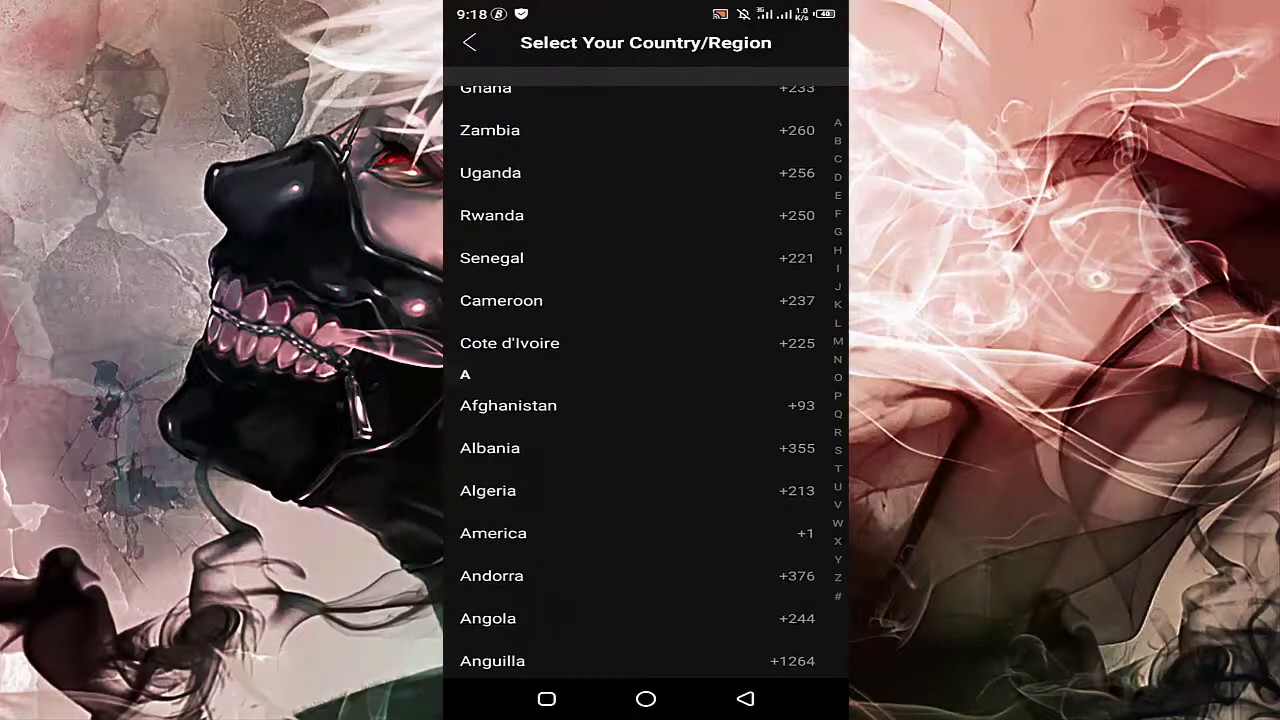
{"action": "left_click", "coordinate": [617, 216]}
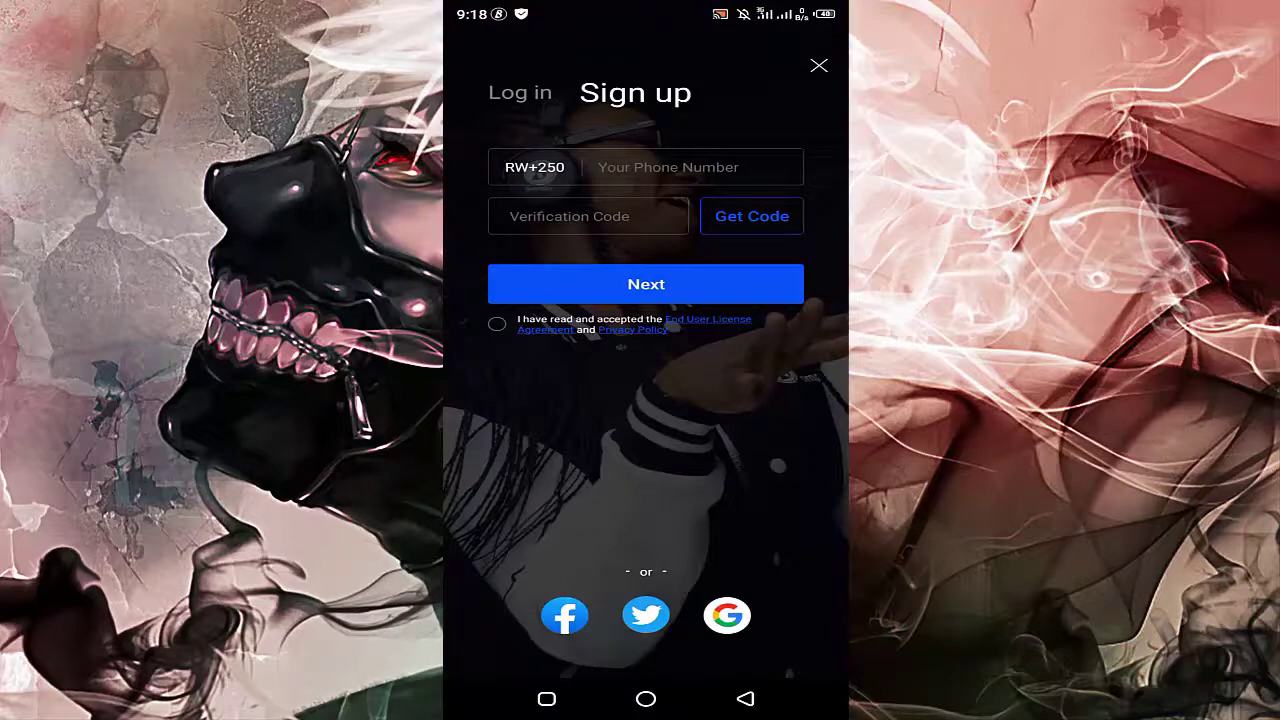
Type the phone number into the sign-up form's number field, fixing a mistyped digit.
{"action": "left_click", "coordinate": [698, 170]}
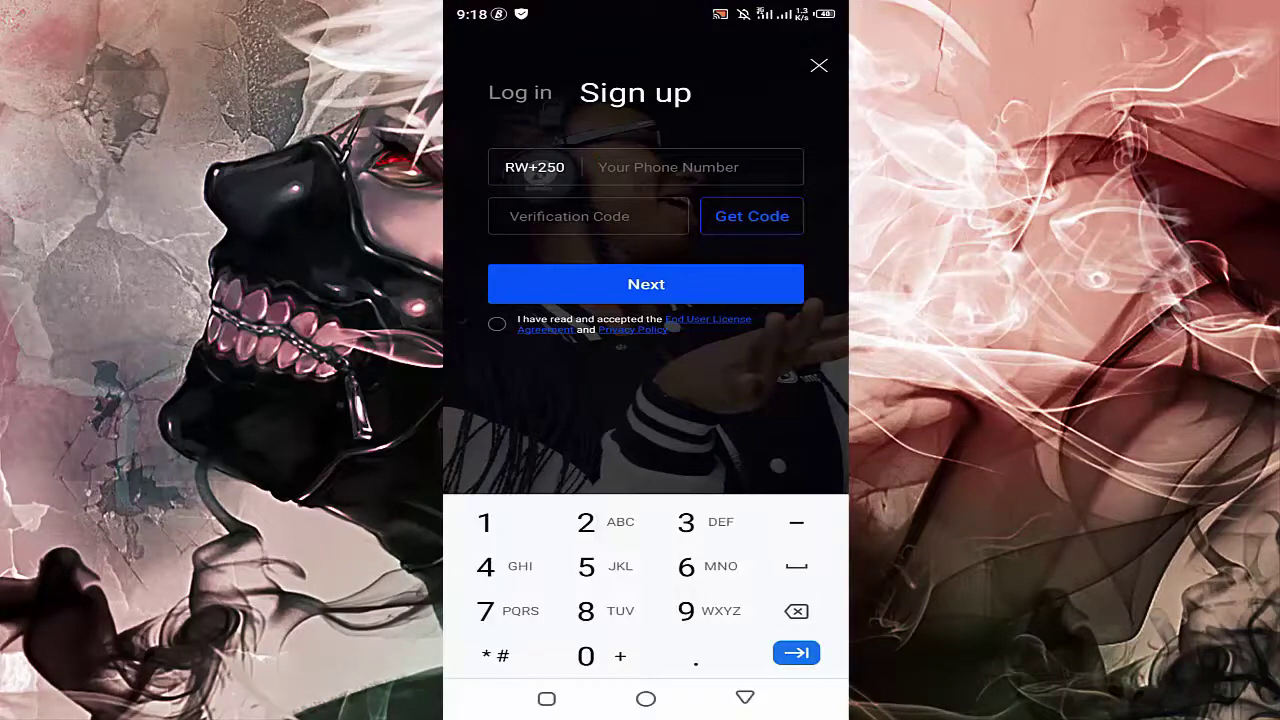
{"action": "left_click", "coordinate": [588, 656]}
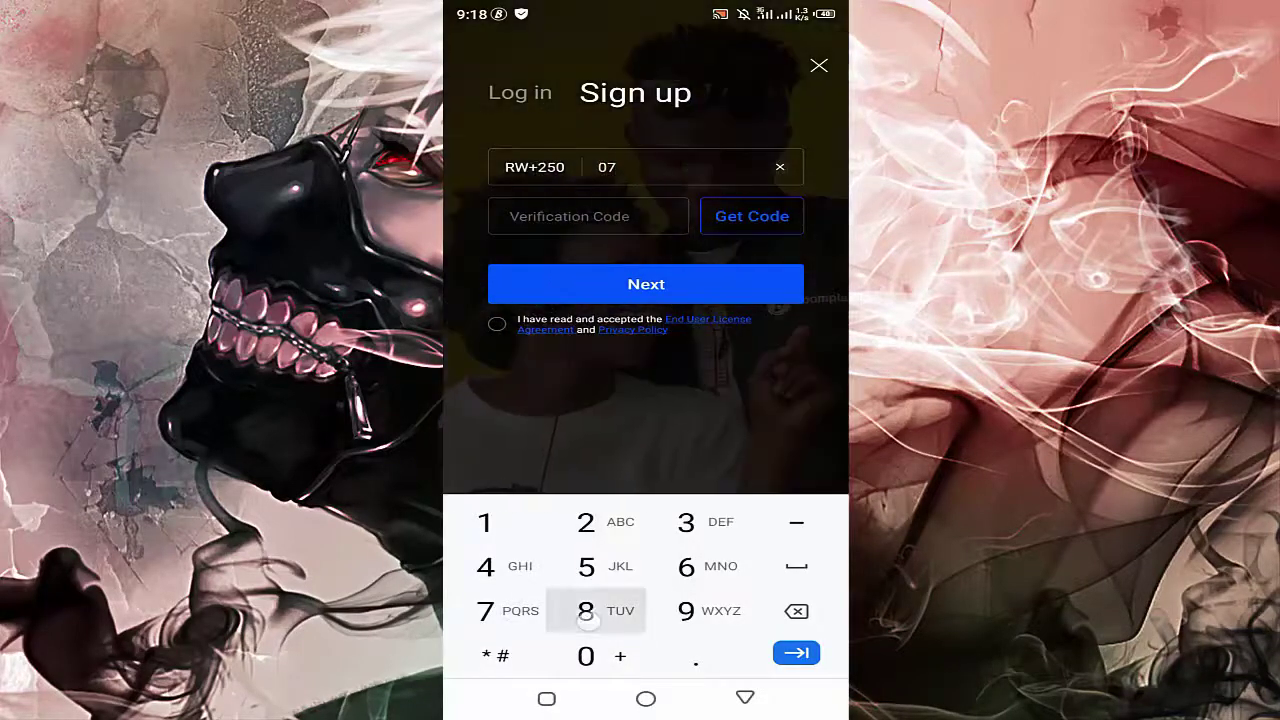
{"action": "left_click", "coordinate": [586, 611]}
{"action": "left_click", "coordinate": [586, 611]}
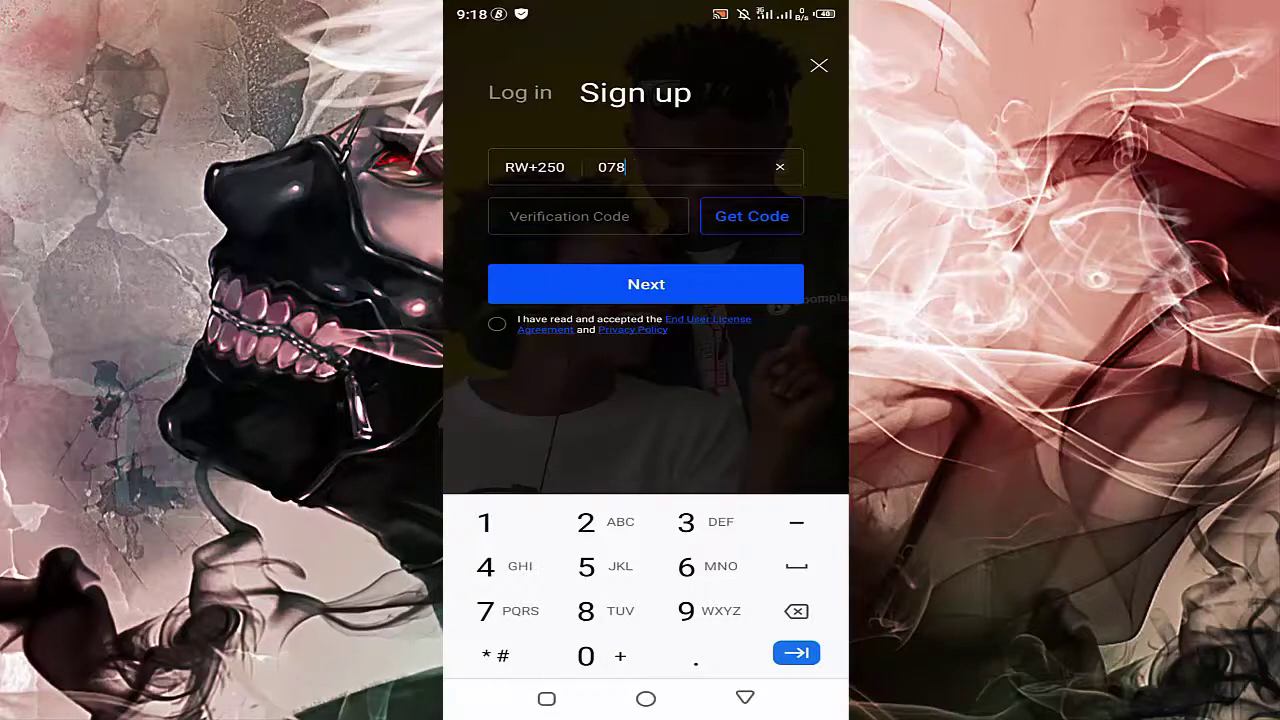
{"action": "left_click", "coordinate": [586, 522]}
{"action": "left_click", "coordinate": [796, 611]}
{"action": "type", "text": "35"}
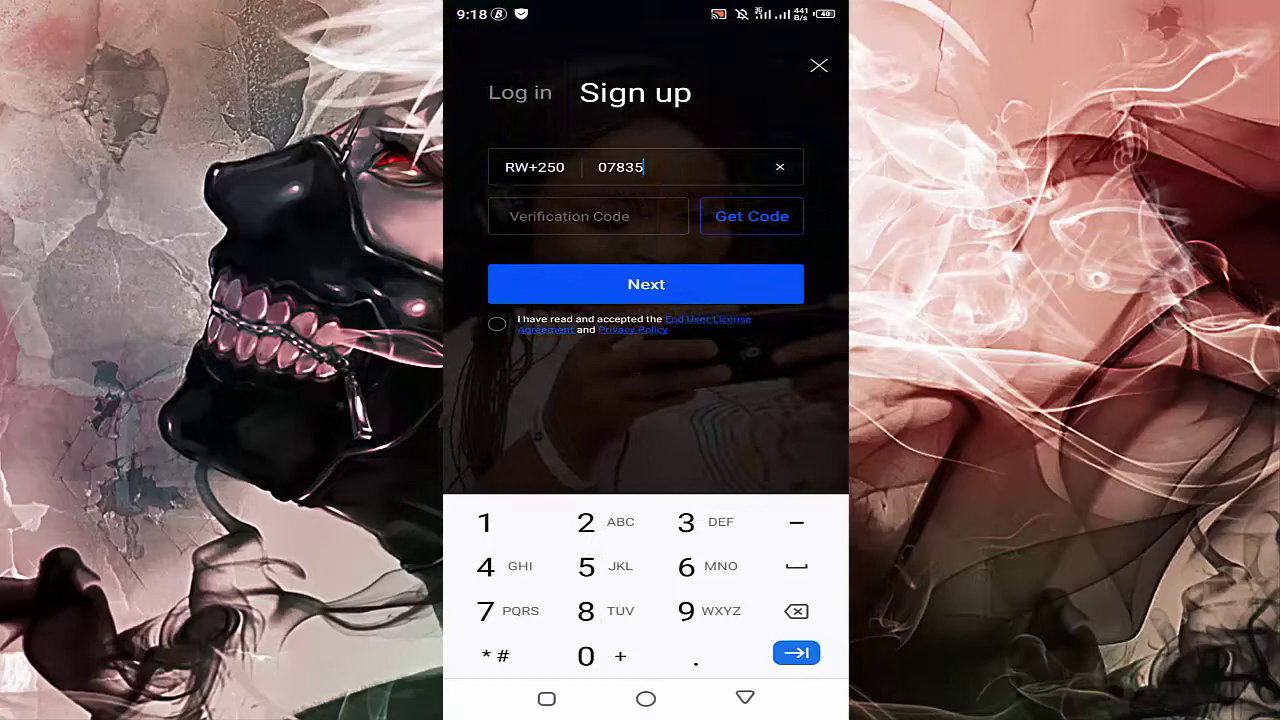
{"action": "left_click", "coordinate": [686, 611]}
{"action": "left_click", "coordinate": [686, 522]}
{"action": "left_click", "coordinate": [598, 574]}
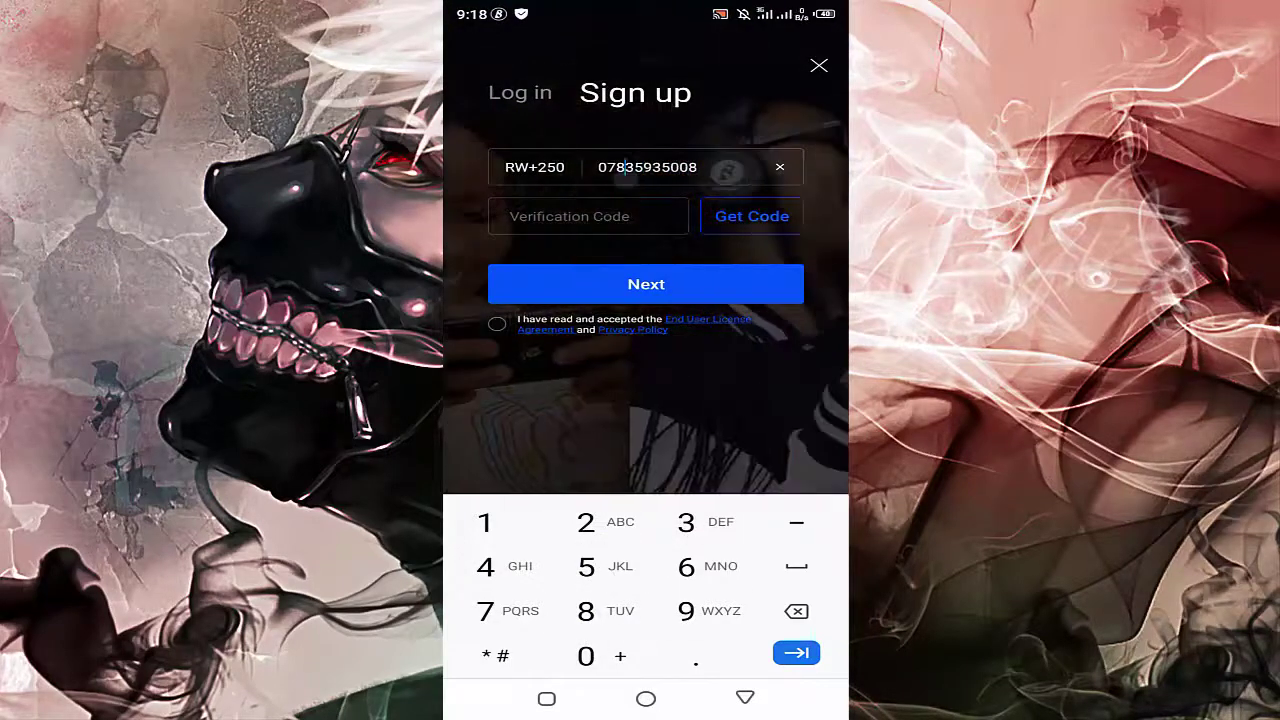
Delete the extra 3 from the number and request the SMS verification code.
{"action": "left_click", "coordinate": [634, 170]}
{"action": "left_click", "coordinate": [796, 611]}
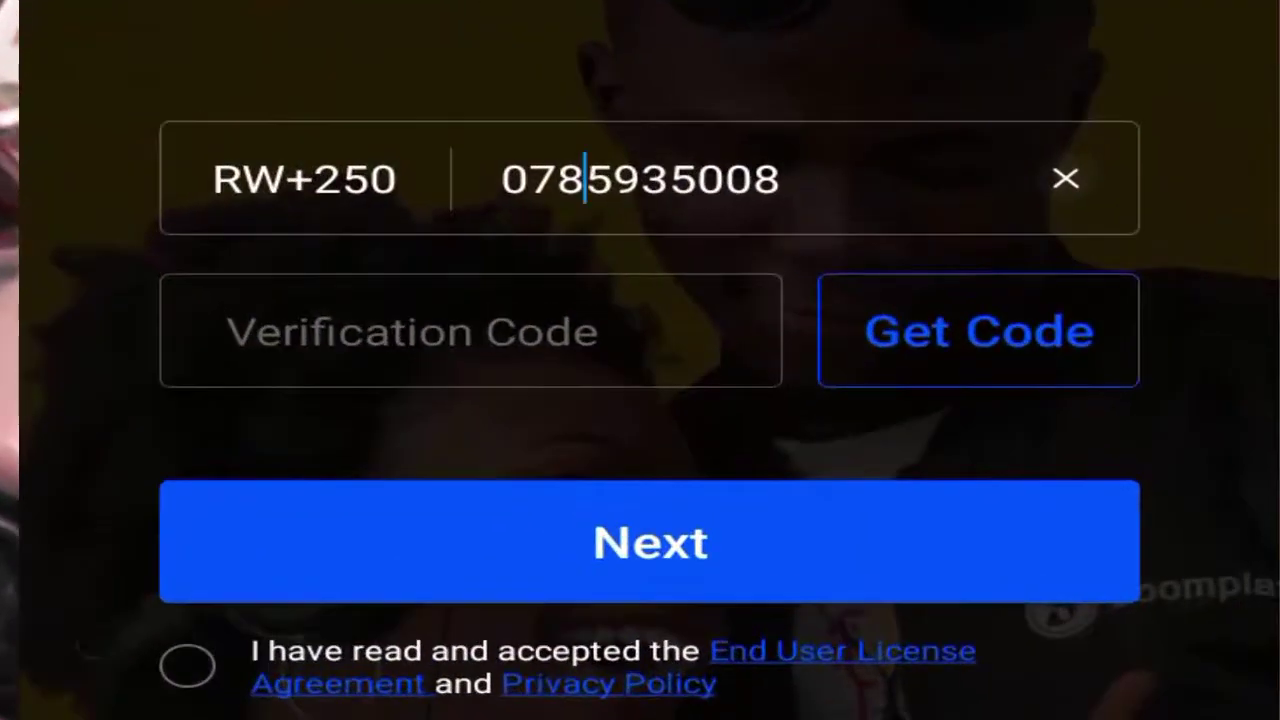
{"action": "mouse_move", "coordinate": [1000, 317]}
{"action": "left_mouse_down"}
{"action": "mouse_move", "coordinate": [963, 380]}
{"action": "mouse_move", "coordinate": [1074, 337]}
{"action": "mouse_move", "coordinate": [955, 283]}
{"action": "left_mouse_up"}
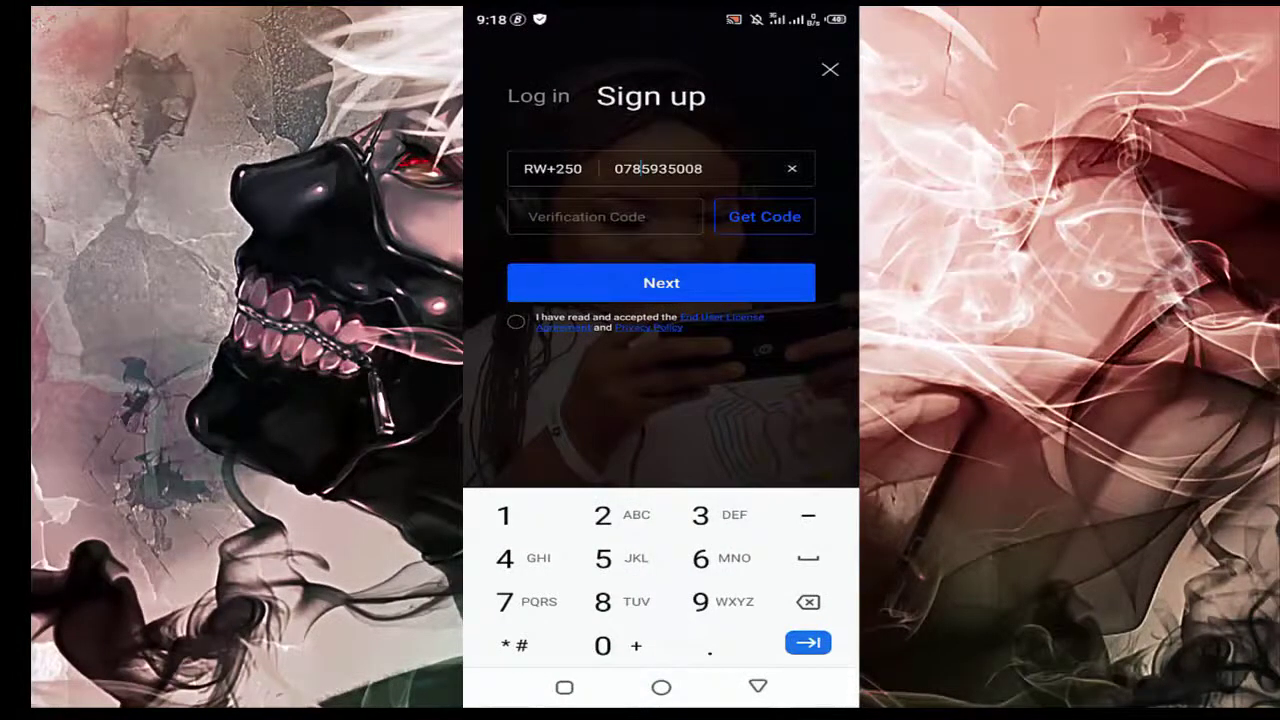
{"action": "left_click", "coordinate": [660, 333]}
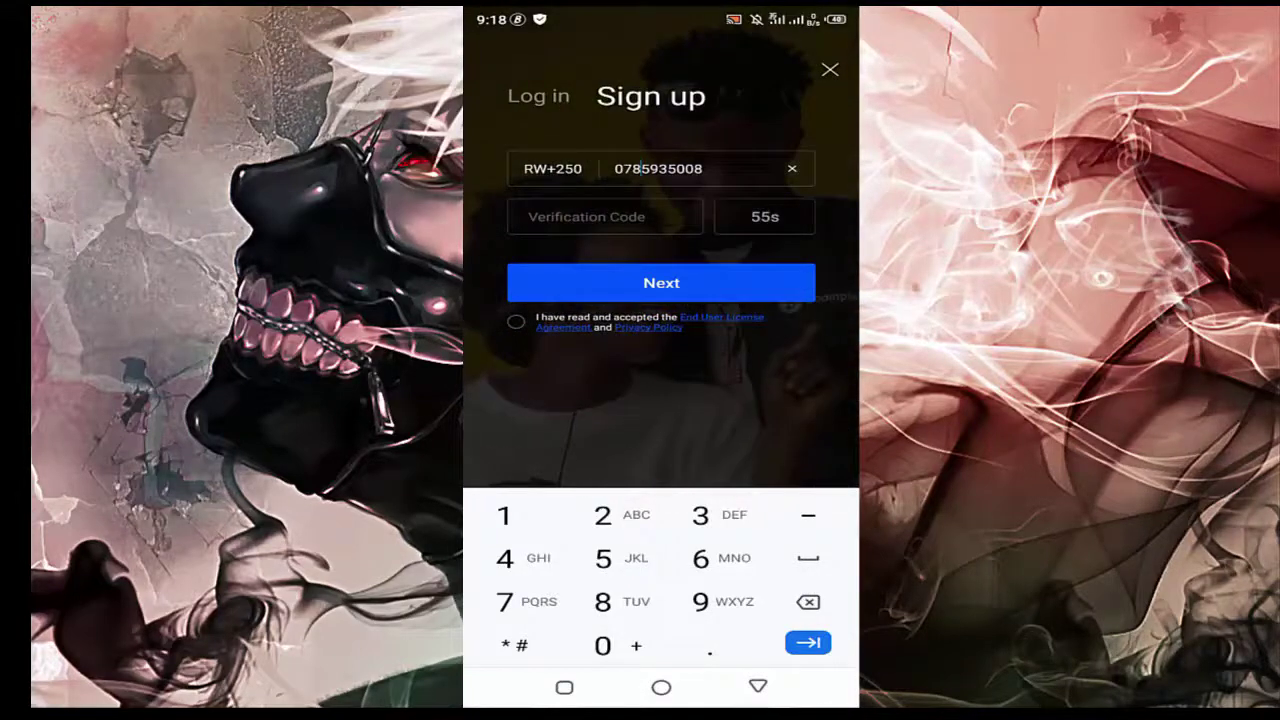
Leave Boomplay, scroll the app list down to the M section and launch Messages.
{"action": "left_click", "coordinate": [661, 687]}
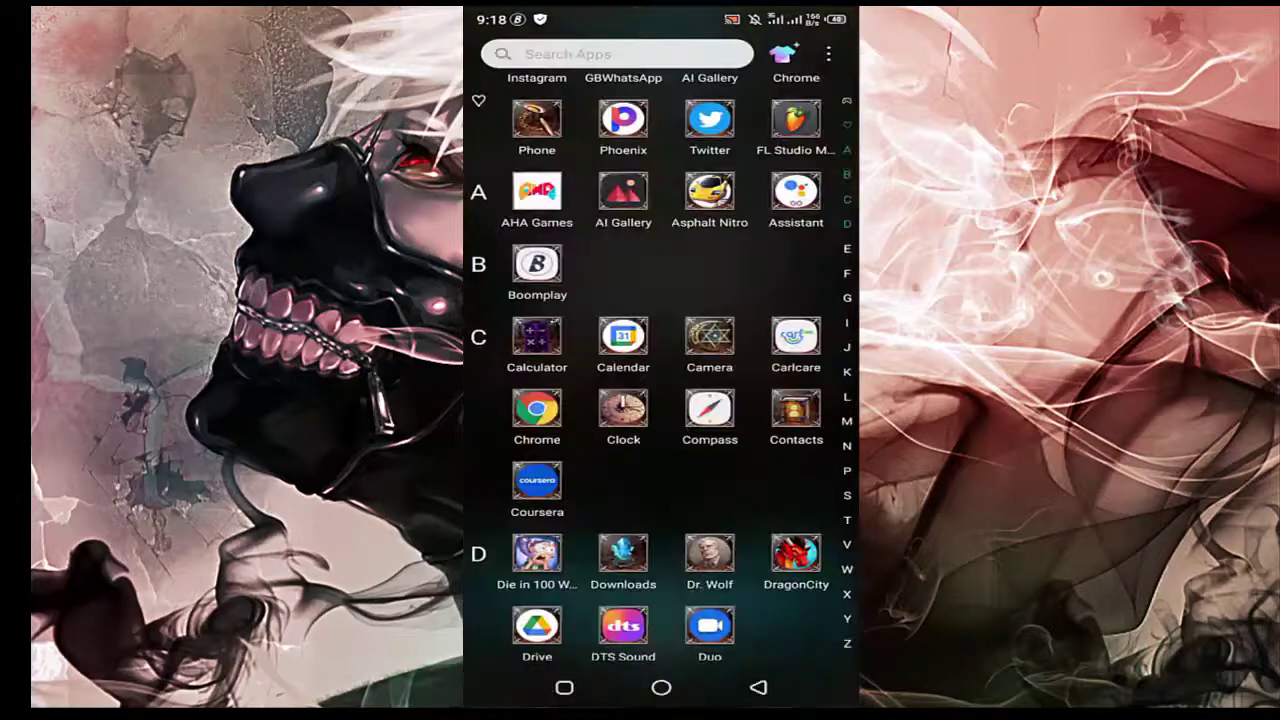
{"action": "left_click_drag", "start_coordinate": [722, 532], "coordinate": [731, 437]}
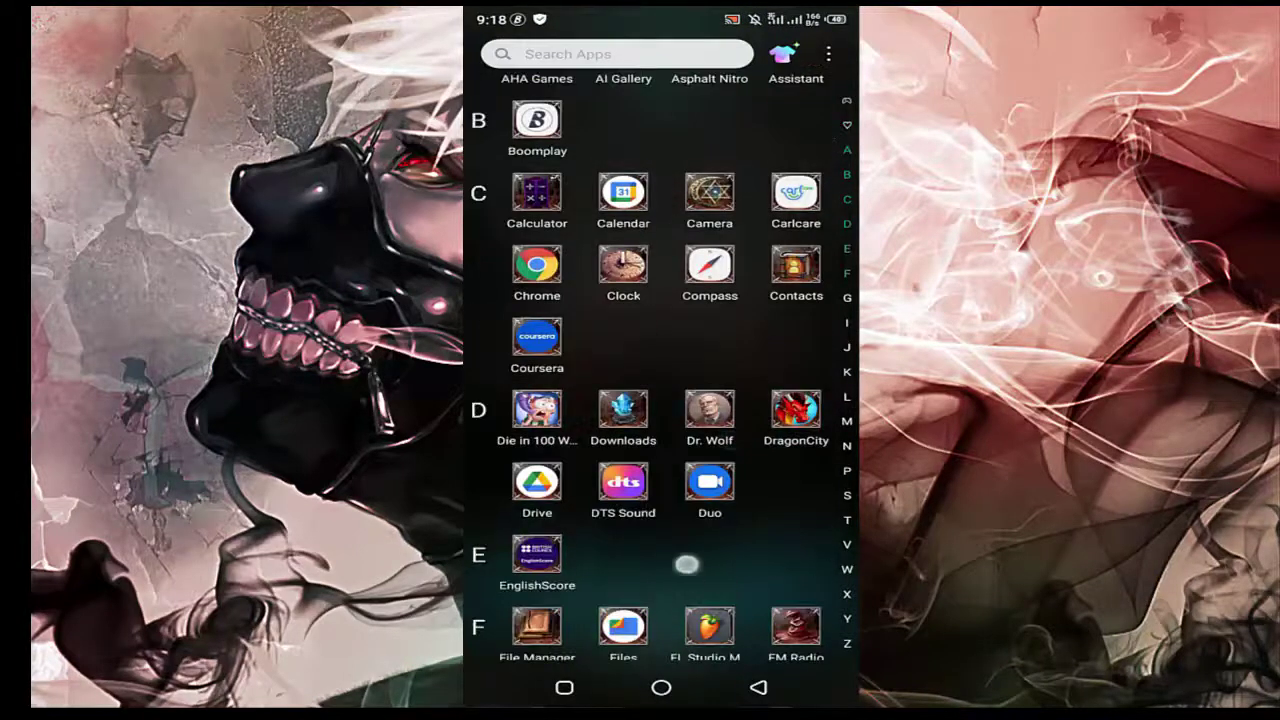
{"action": "mouse_move", "coordinate": [686, 566]}
{"action": "left_mouse_down"}
{"action": "mouse_move", "coordinate": [686, 450]}
{"action": "mouse_move", "coordinate": [699, 480]}
{"action": "left_mouse_up"}
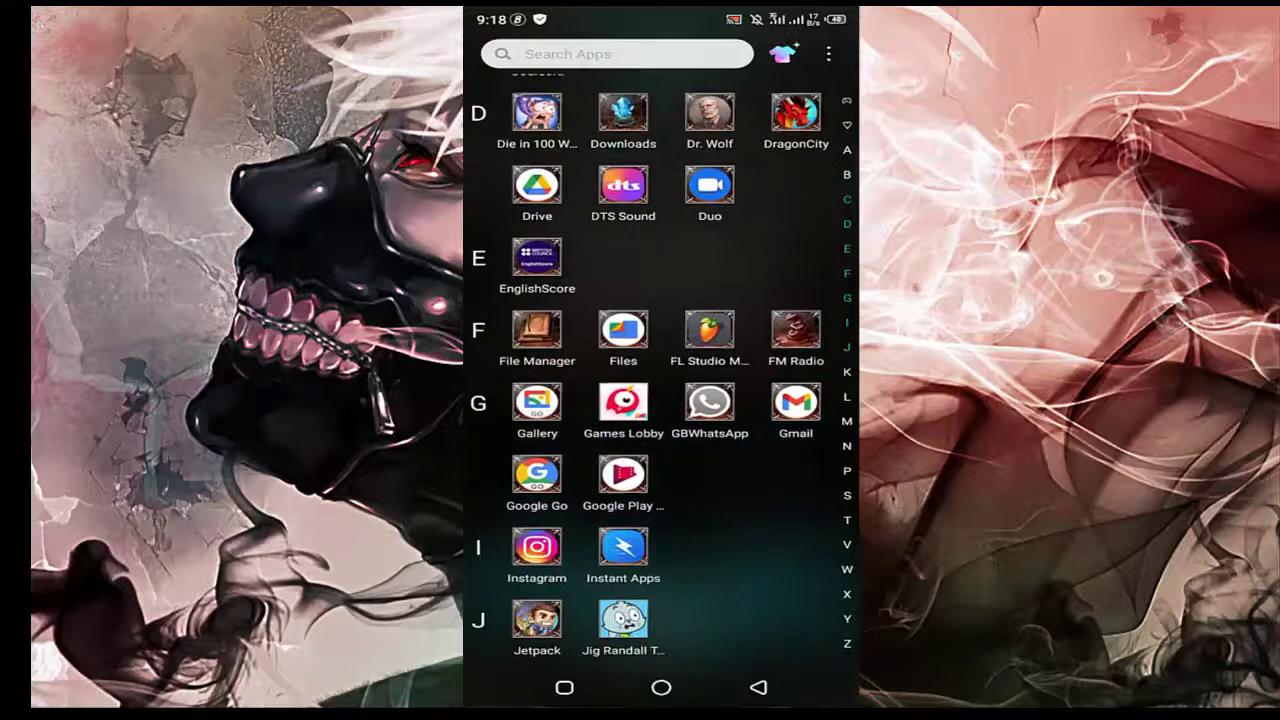
{"action": "left_click_drag", "start_coordinate": [707, 561], "coordinate": [709, 459]}
{"action": "left_click_drag", "start_coordinate": [680, 560], "coordinate": [700, 451]}
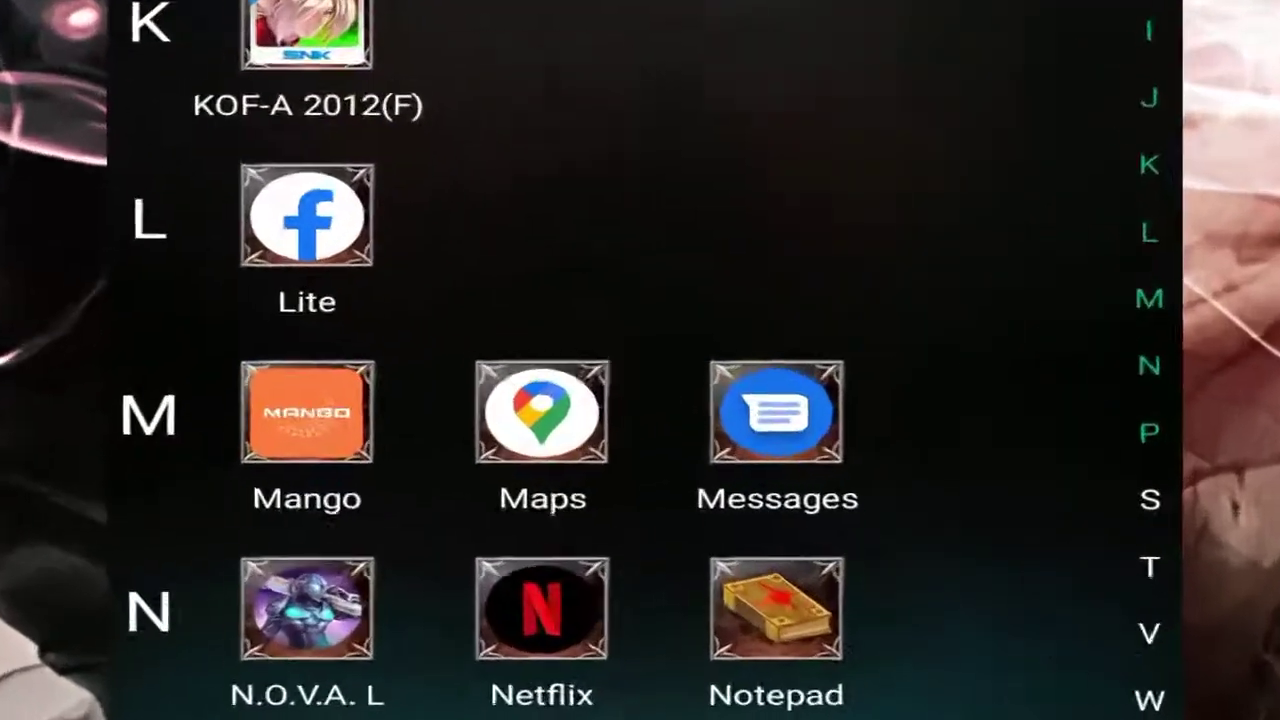
{"action": "left_click", "coordinate": [743, 515]}
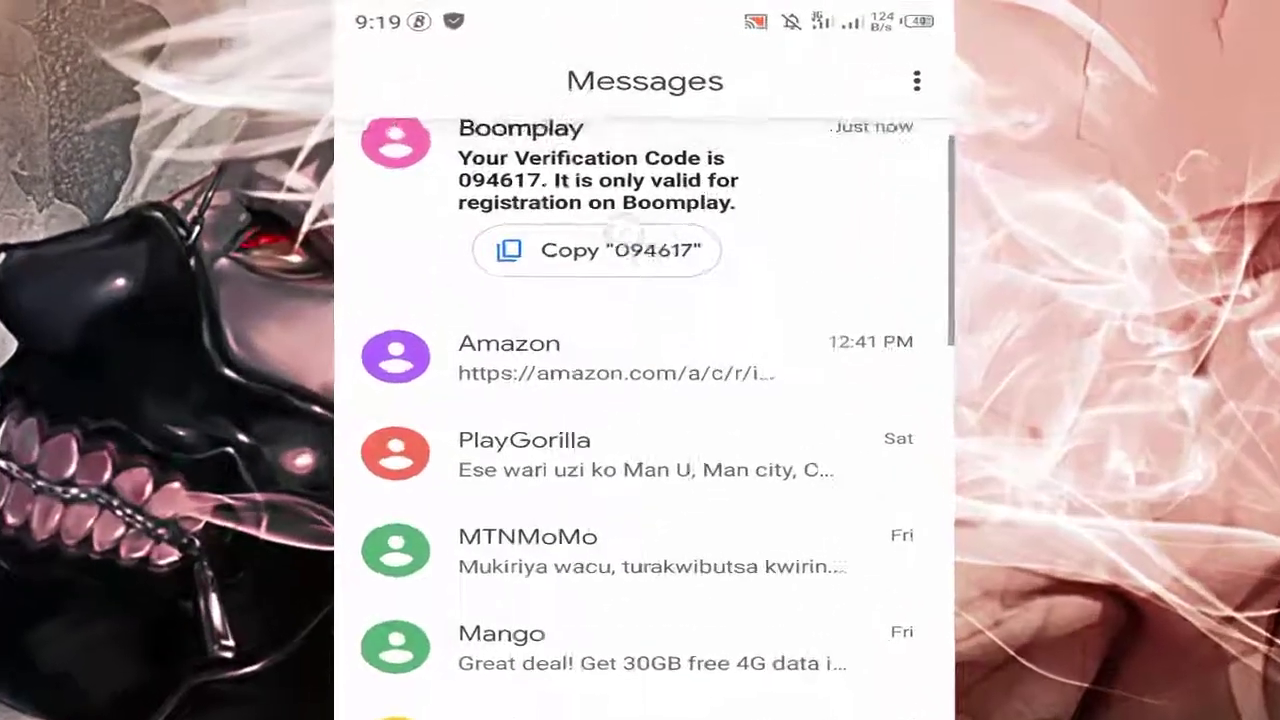
Show the Boomplay conversation holding the verification code SMS.
{"action": "left_click", "coordinate": [685, 165]}
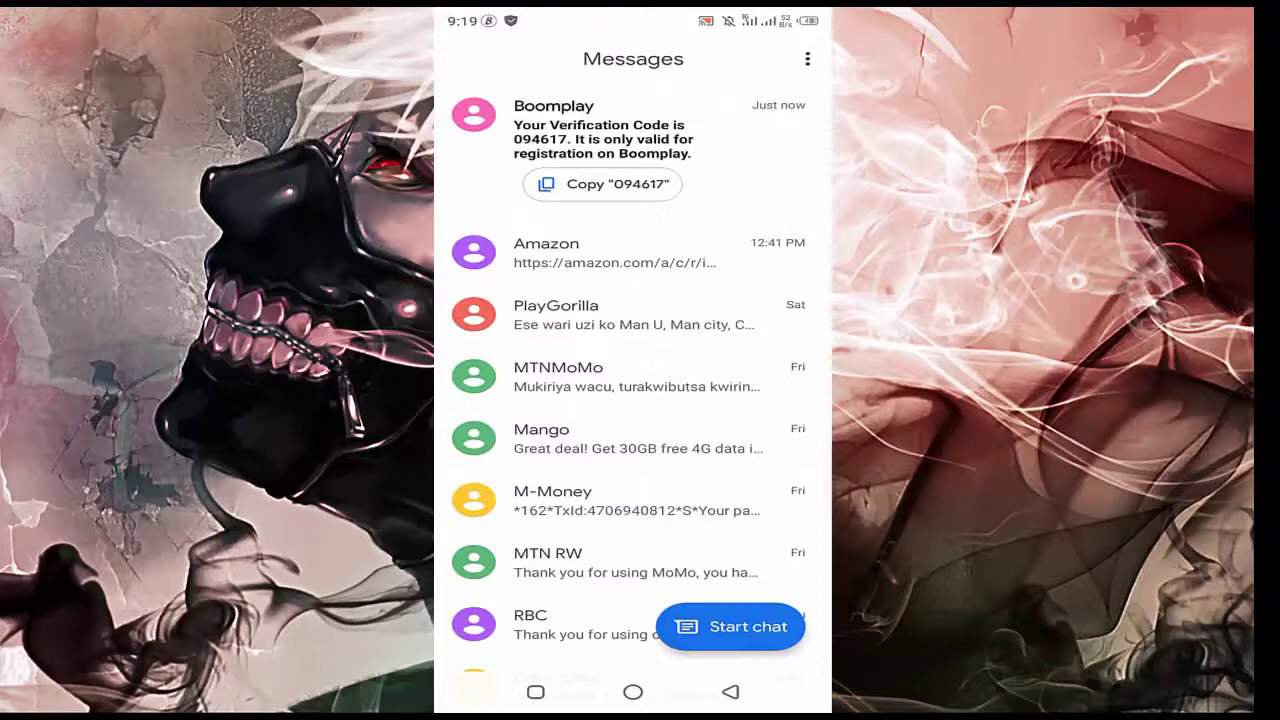
Return to Boomplay through Recents, skip the full-screen advert and begin entering the code.
{"action": "left_click", "coordinate": [535, 692]}
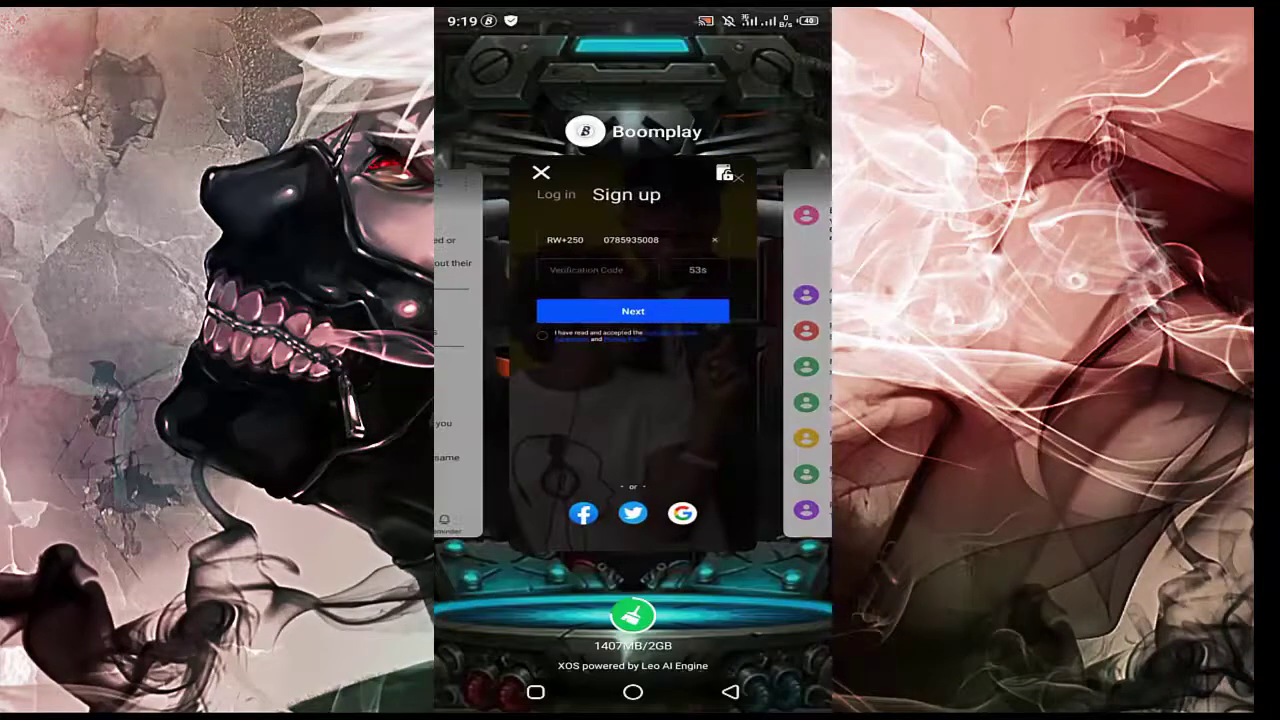
{"action": "left_click", "coordinate": [631, 366]}
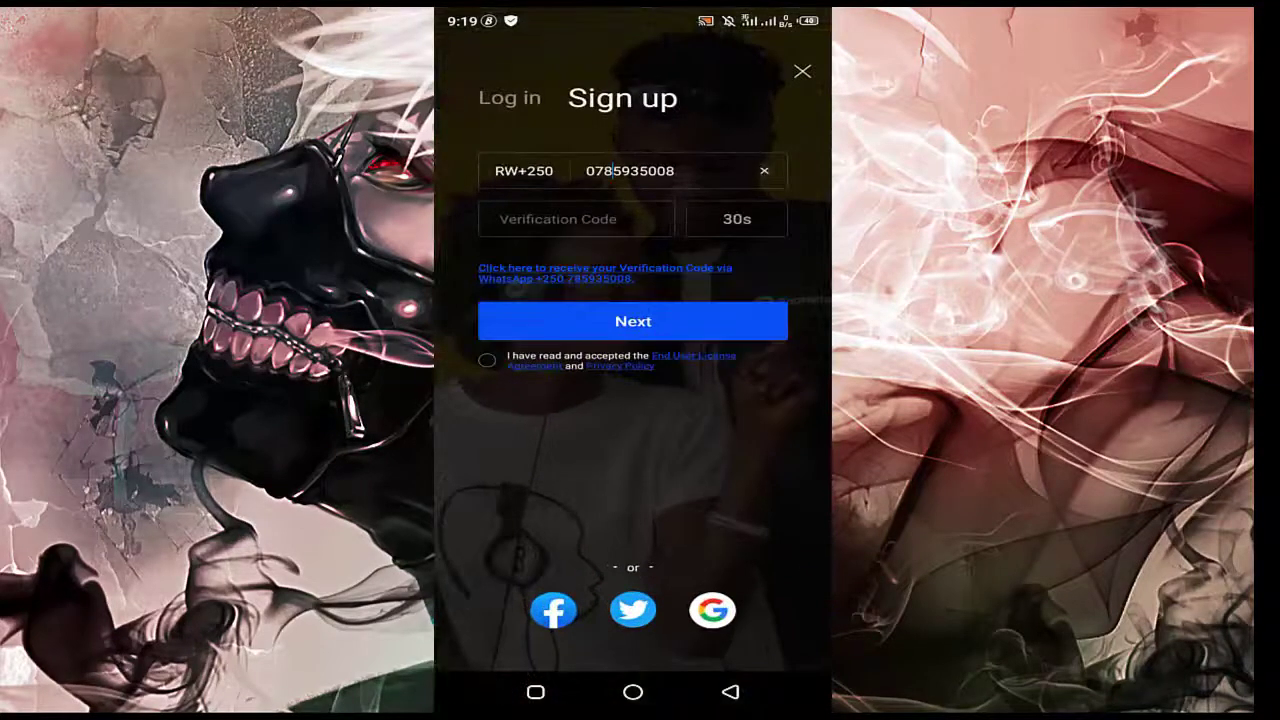
{"action": "left_click", "coordinate": [620, 223]}
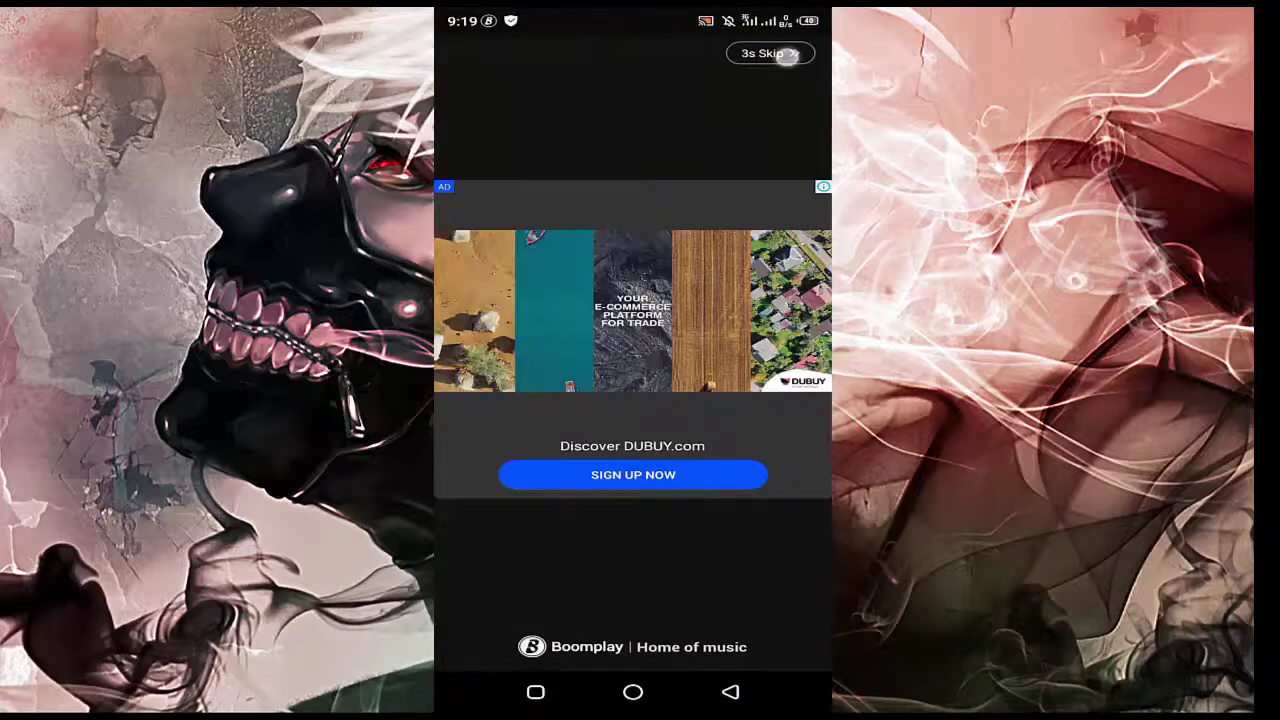
{"action": "left_click", "coordinate": [788, 56]}
{"action": "left_click", "coordinate": [595, 219]}
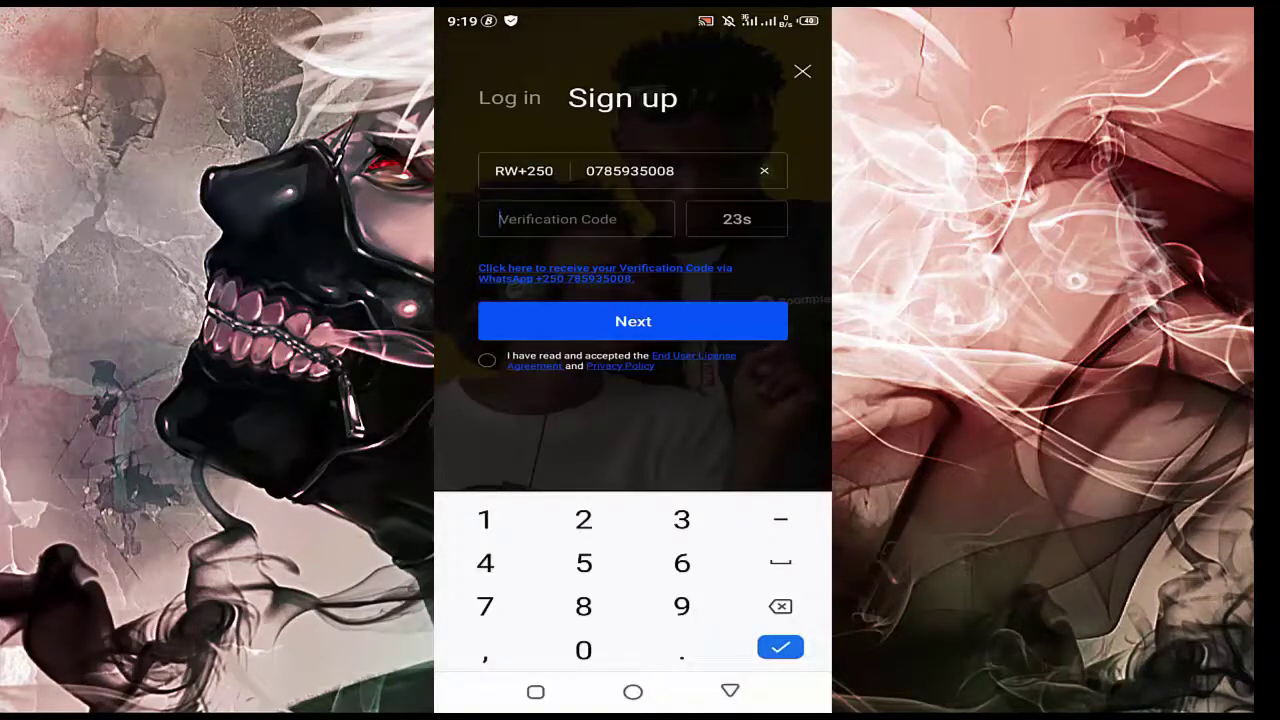
{"action": "type", "text": "0"}
Fill the verification code from the Messages suggestion and accept the license agreement and privacy policy.
{"action": "left_click", "coordinate": [780, 647]}
{"action": "left_click", "coordinate": [535, 691]}
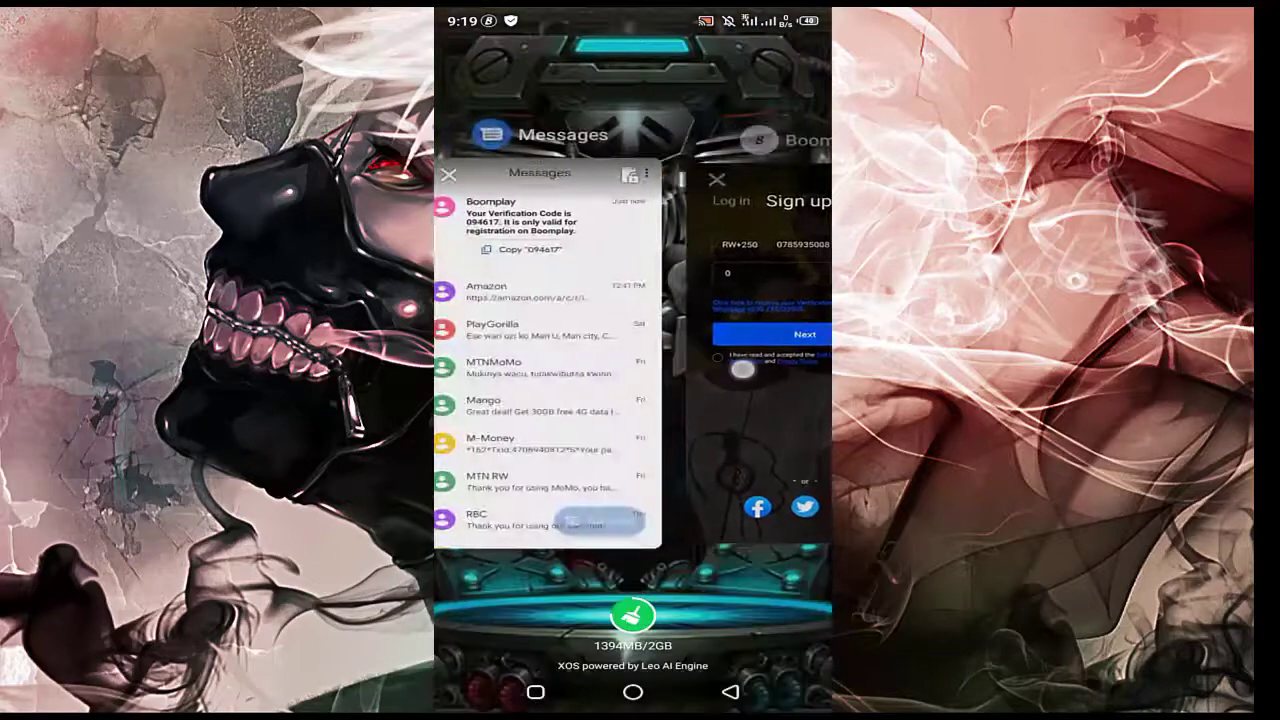
{"action": "left_click", "coordinate": [742, 369]}
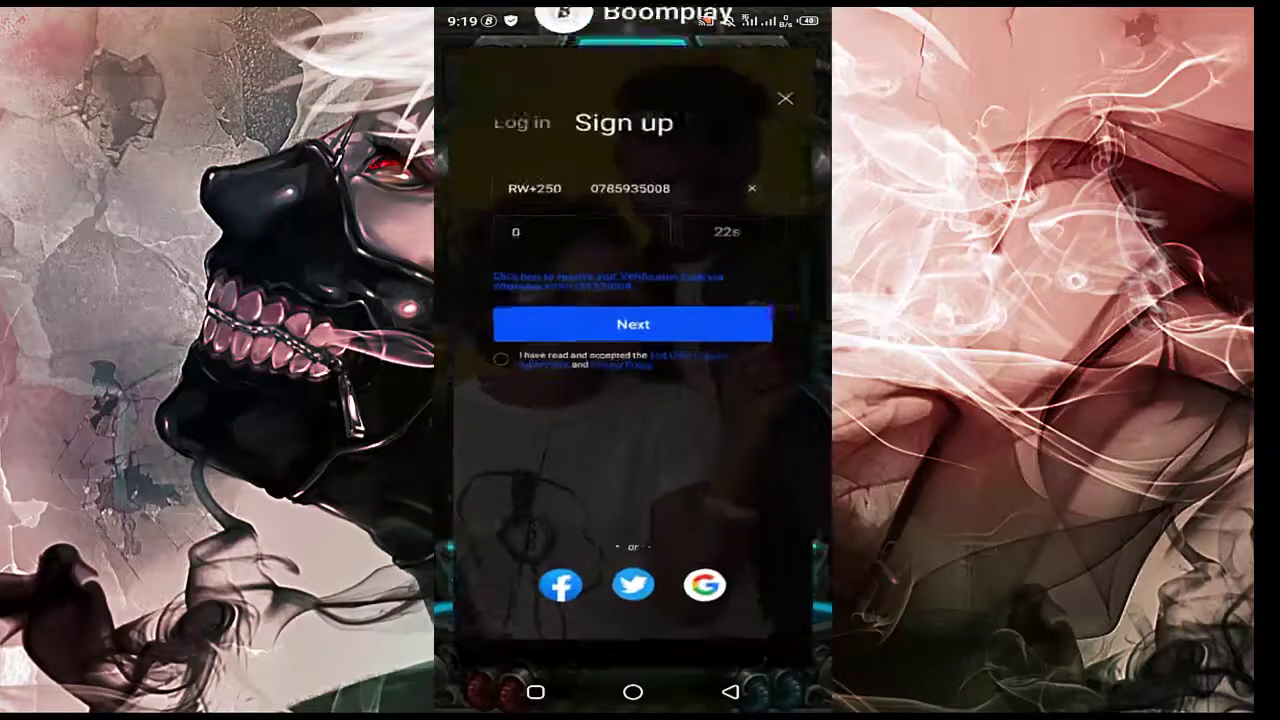
{"action": "left_click", "coordinate": [576, 218]}
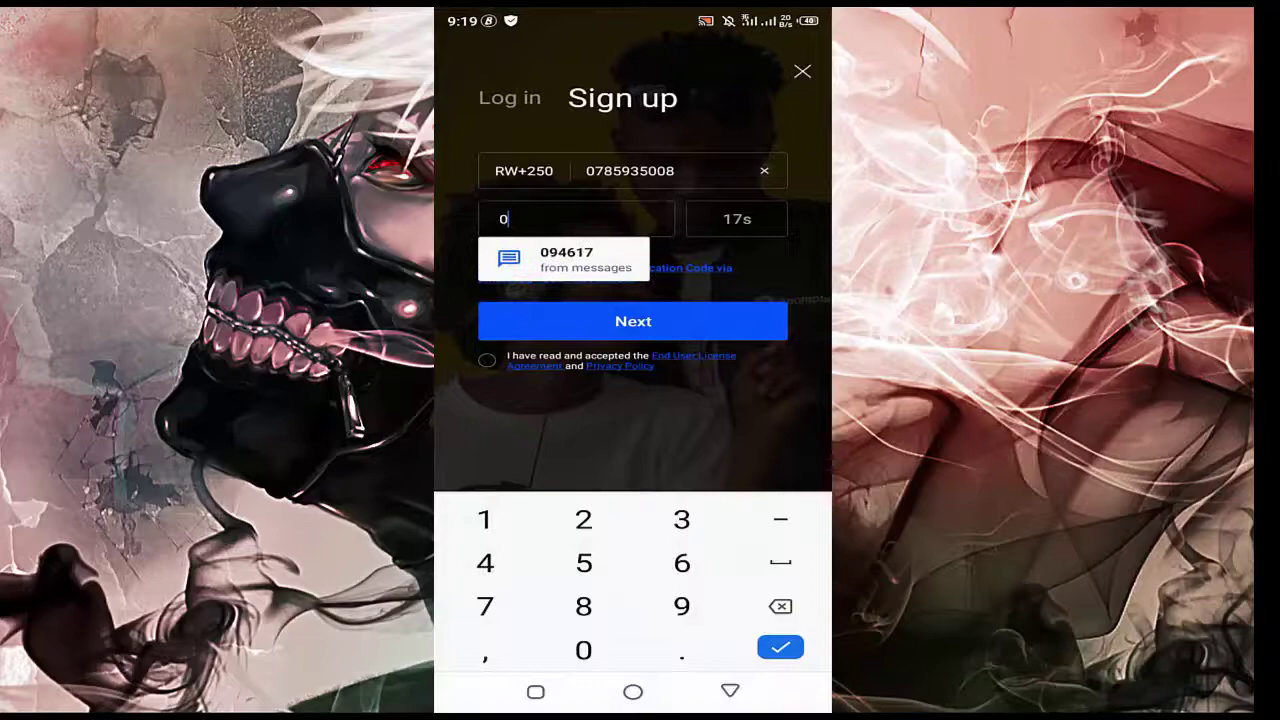
{"action": "left_click", "coordinate": [564, 259]}
{"action": "left_click", "coordinate": [671, 321]}
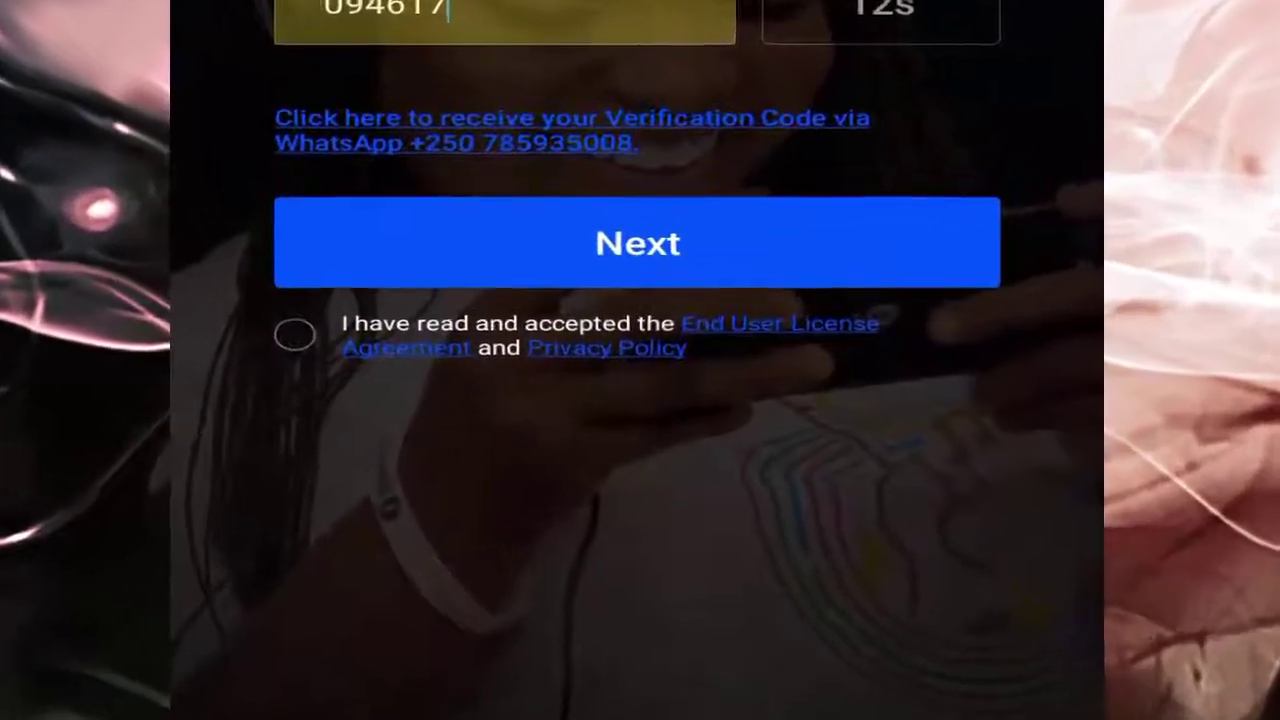
{"action": "left_click", "coordinate": [367, 344]}
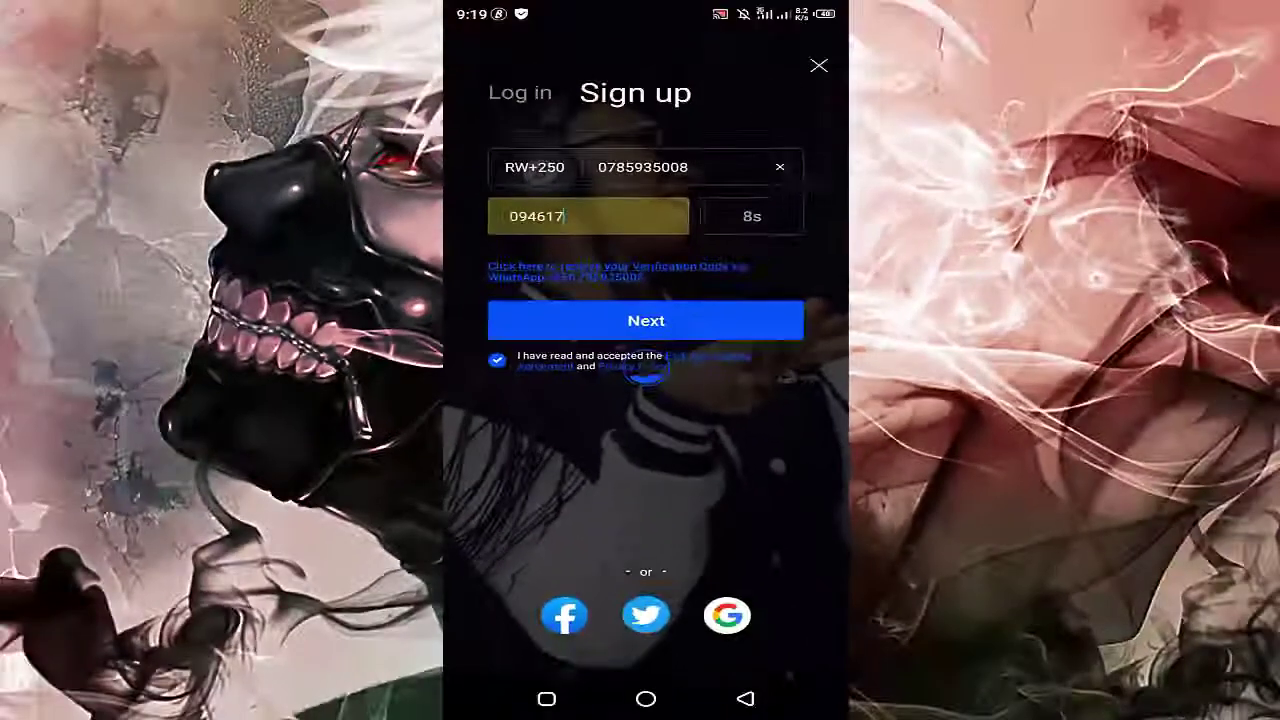
Continue to Profile Info, dismissing the name autofill popup and hiding the keyboard.
{"action": "left_click", "coordinate": [646, 320]}
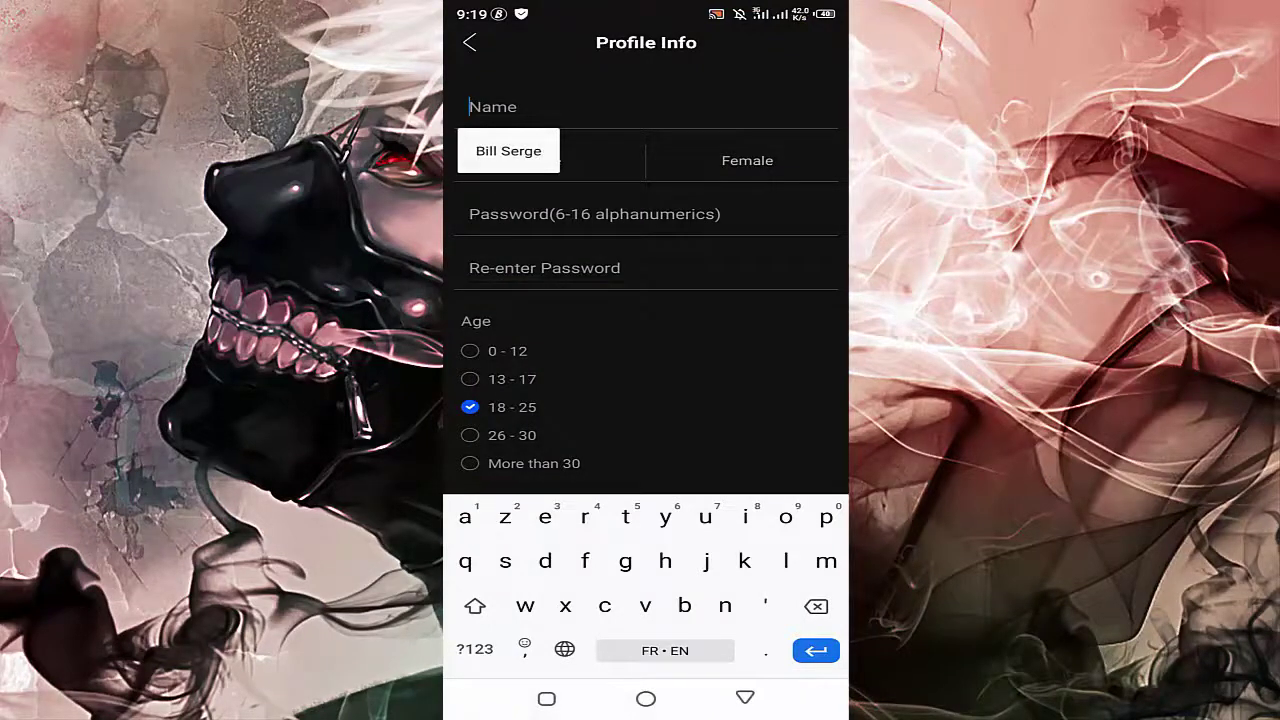
{"action": "left_click", "coordinate": [642, 323]}
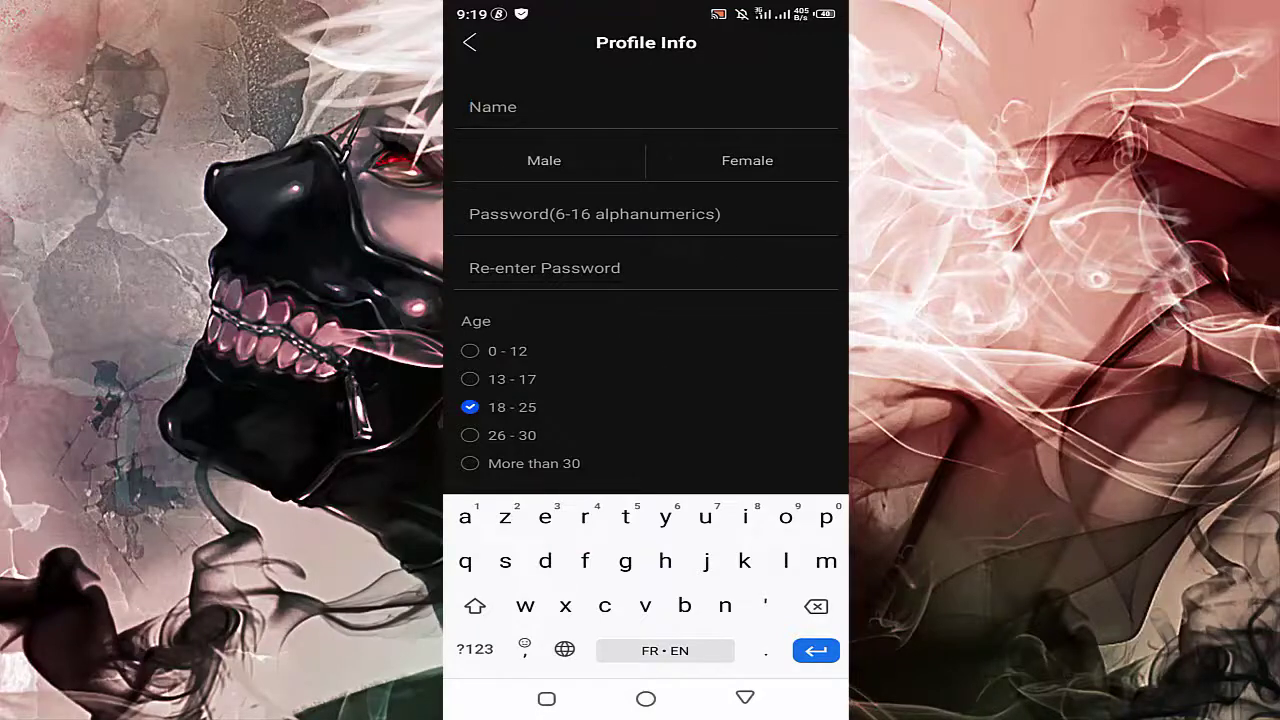
{"action": "key", "text": "Escape"}
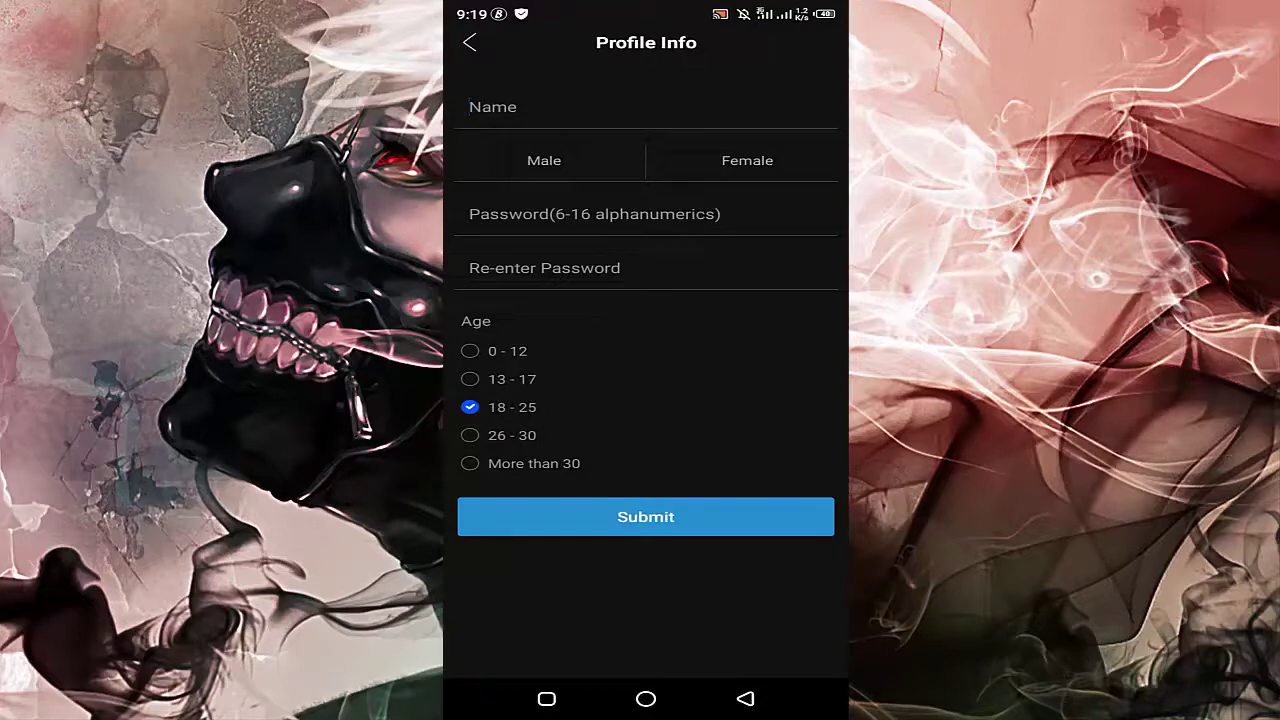